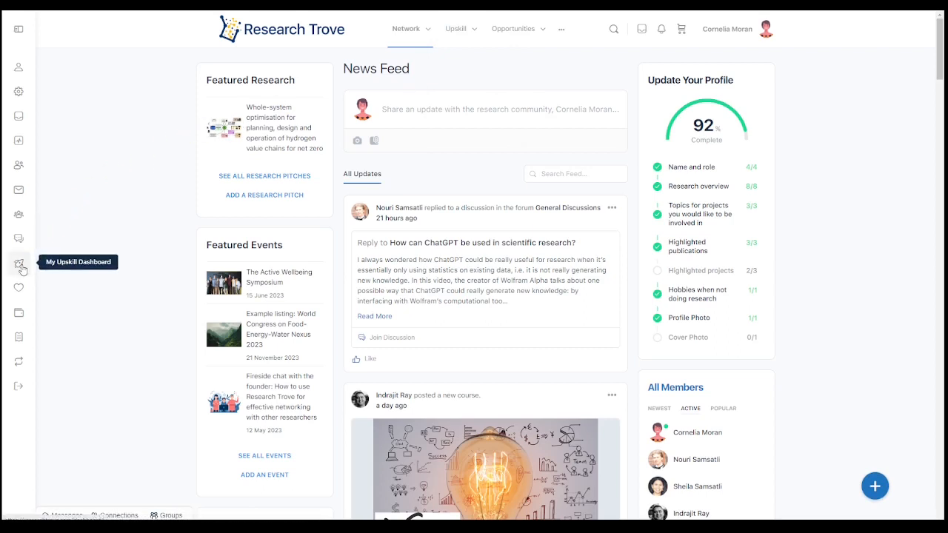
Go to My Upskill Dashboard and start creating a new course
left_click(767, 35)
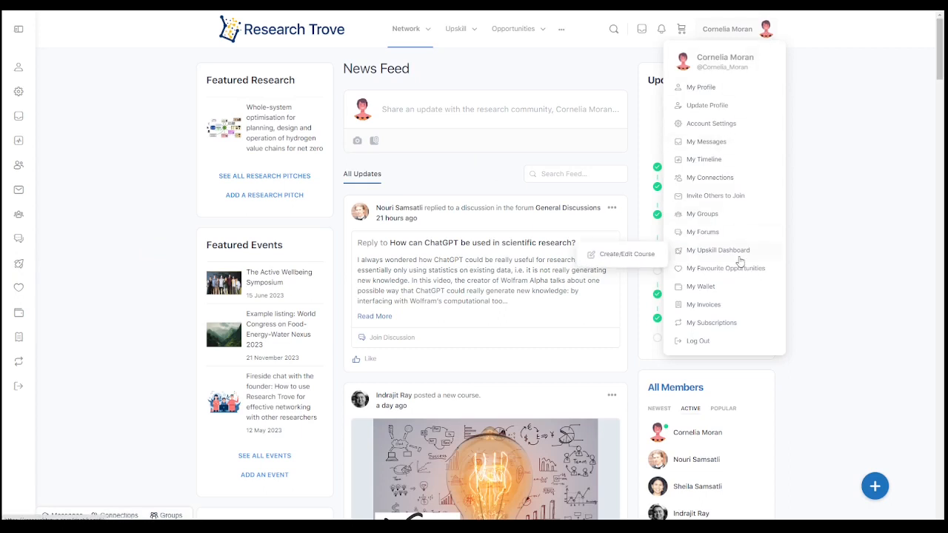
left_click(717, 251)
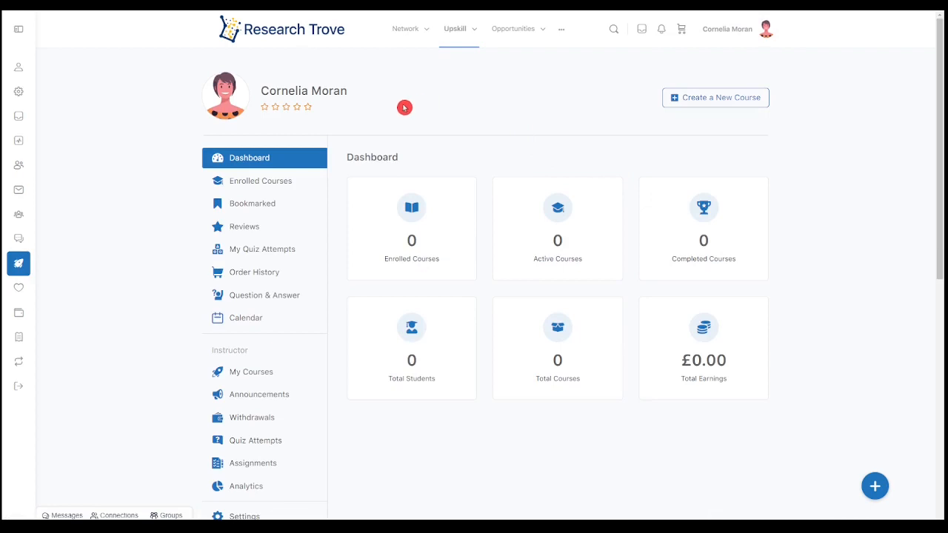
scroll(302, 354, "down", 1)
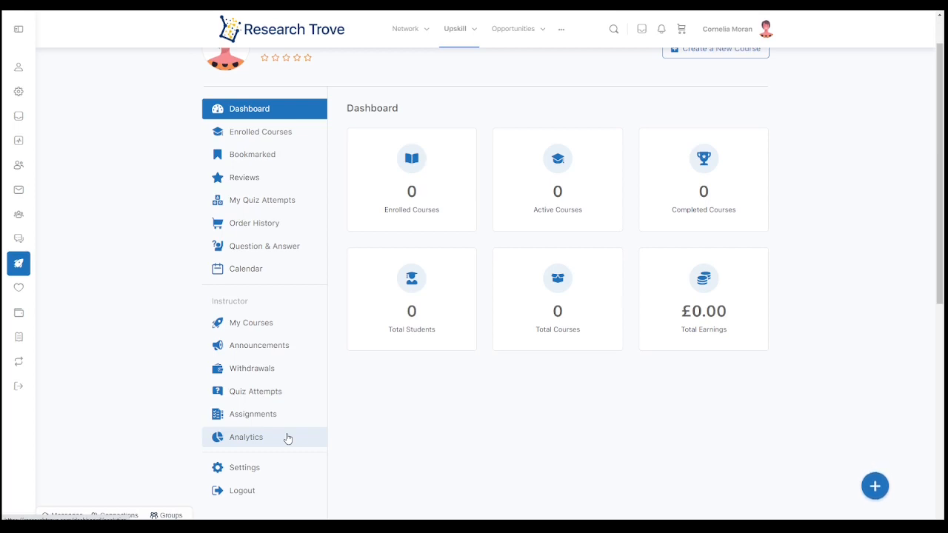
scroll(449, 412, "up", 1)
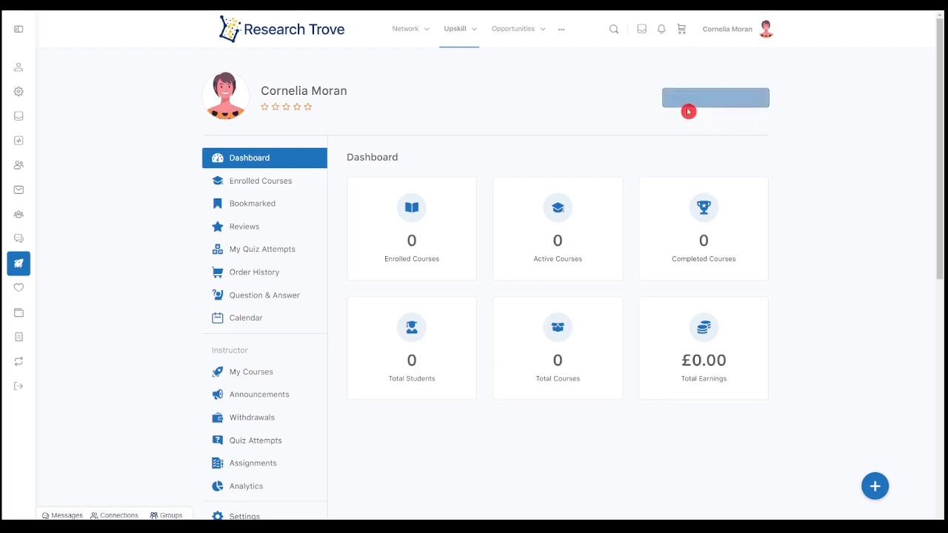
left_click(729, 105)
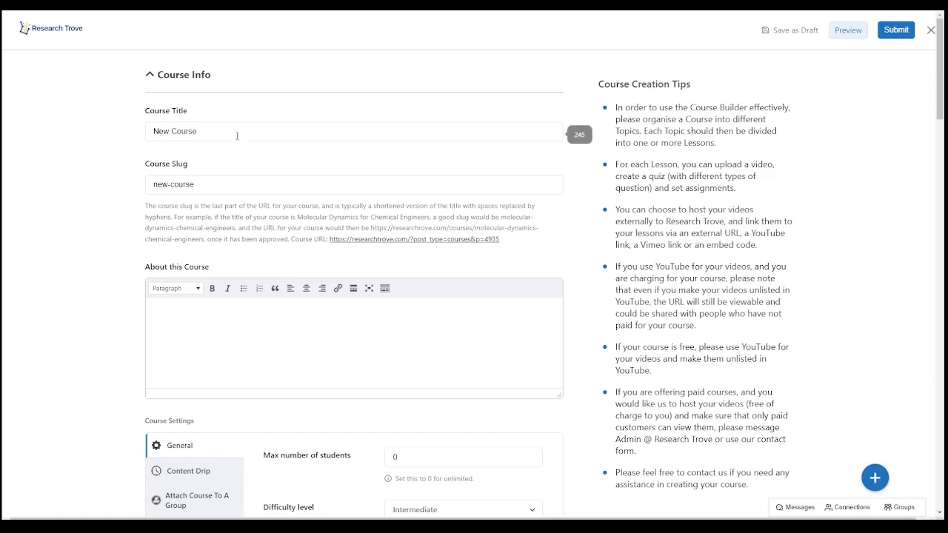
Set the course title to "Molecular Dynamics for Chemical Engineers"
left_click_drag(242, 136, 137, 134)
type("M")
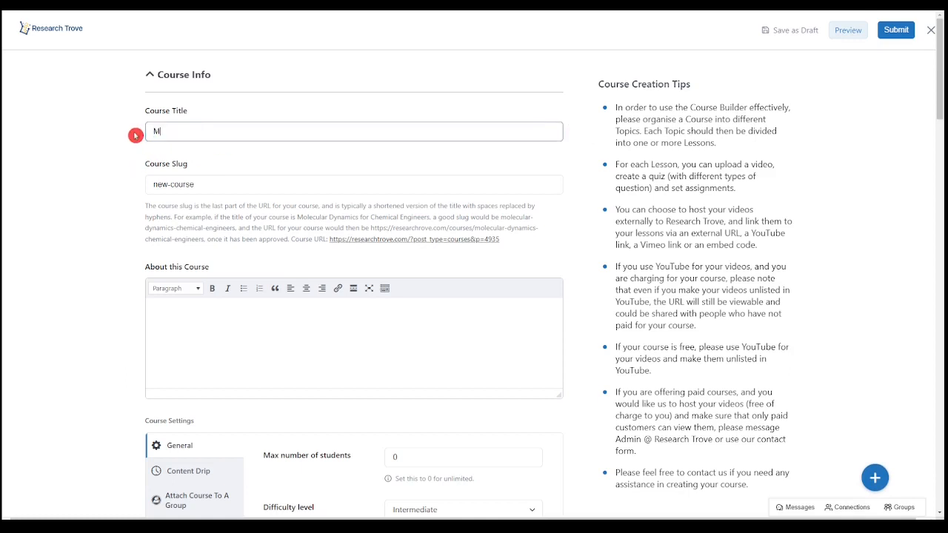
type("olecular Dynamics for Chemical Engineers")
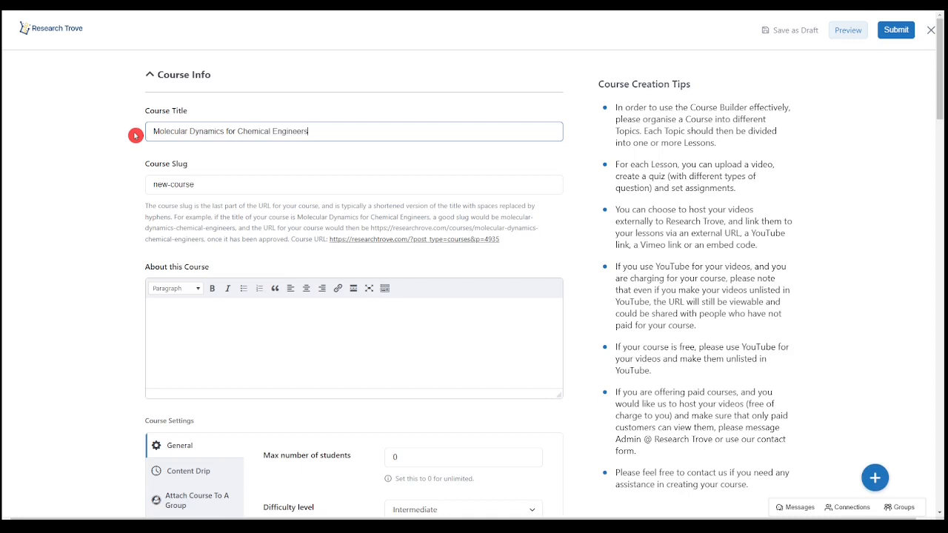
Replace the course slug with "molecular-dynamics-chemical-engineers"
key("Tab")
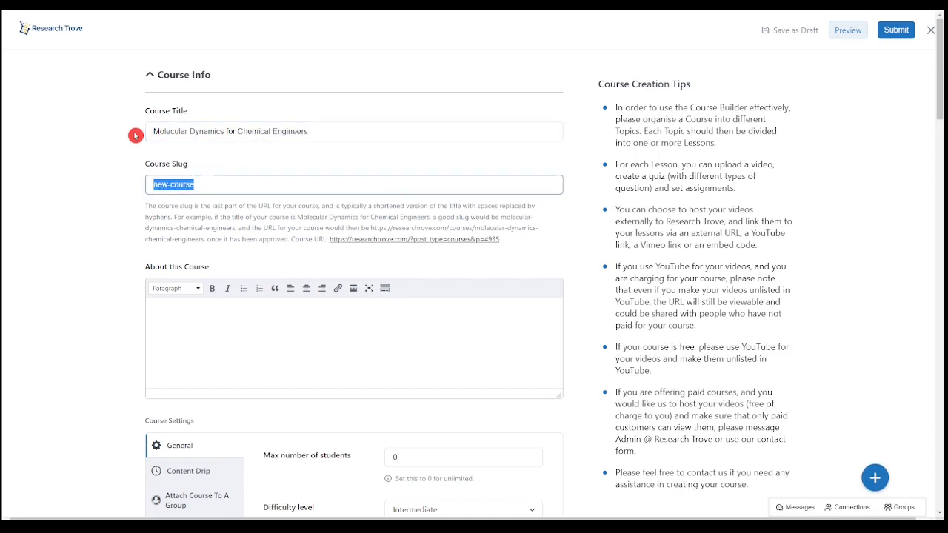
type("molecular")
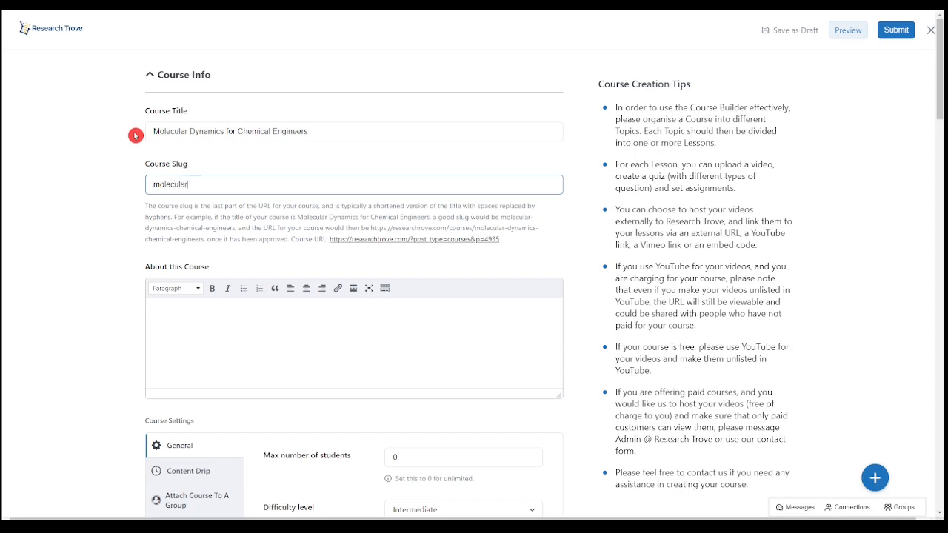
type("-dynam")
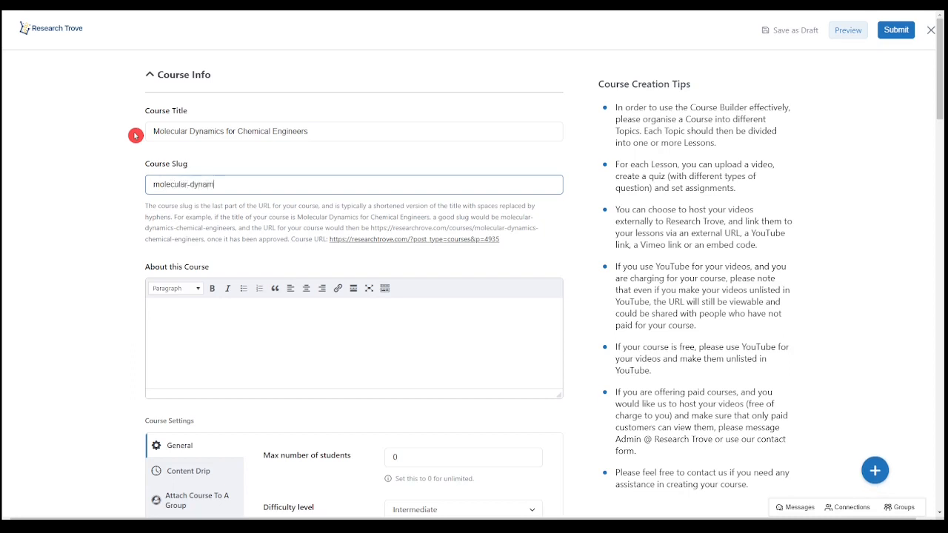
type("ics-che")
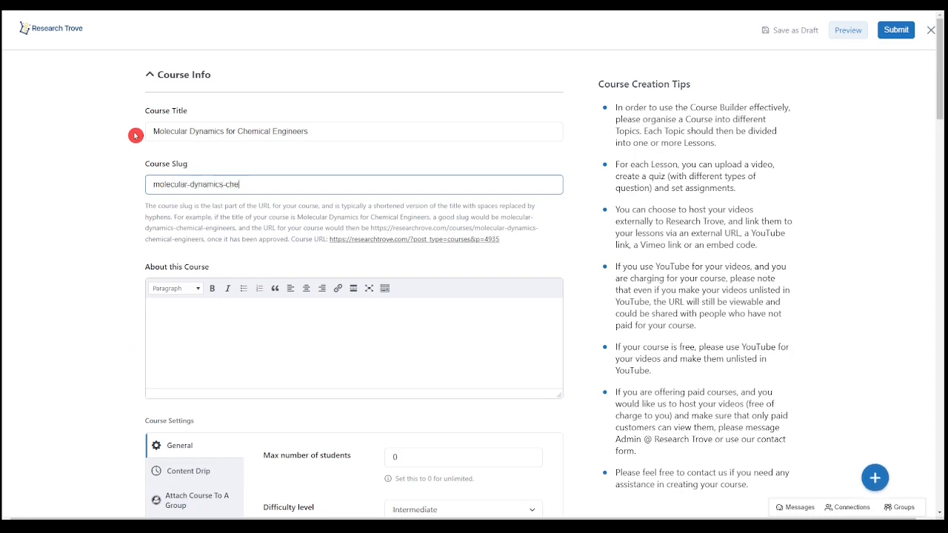
type("mical-engineers")
left_click(135, 139)
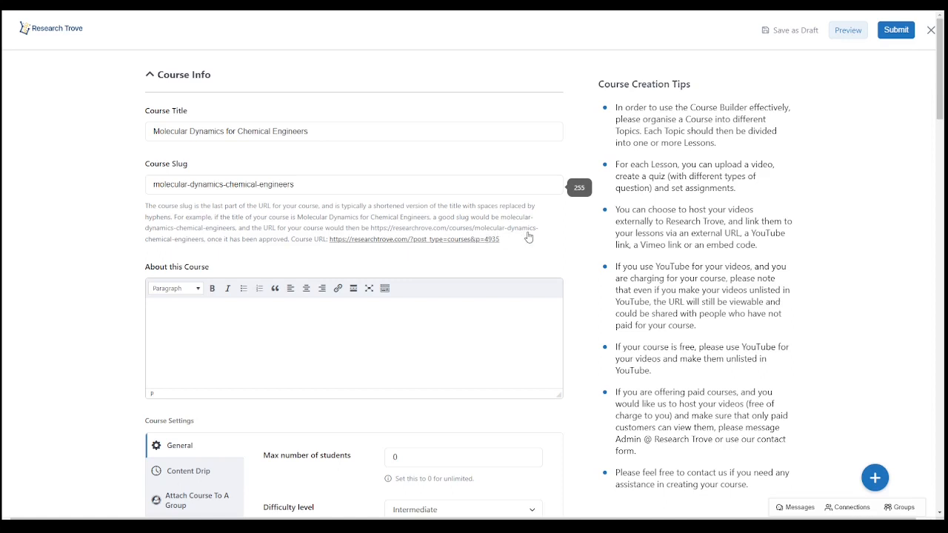
Enter "Some interesting description here..." as the text about this course
left_click(157, 249)
left_click(194, 170)
left_click(174, 316)
type("Some interesting description here...")
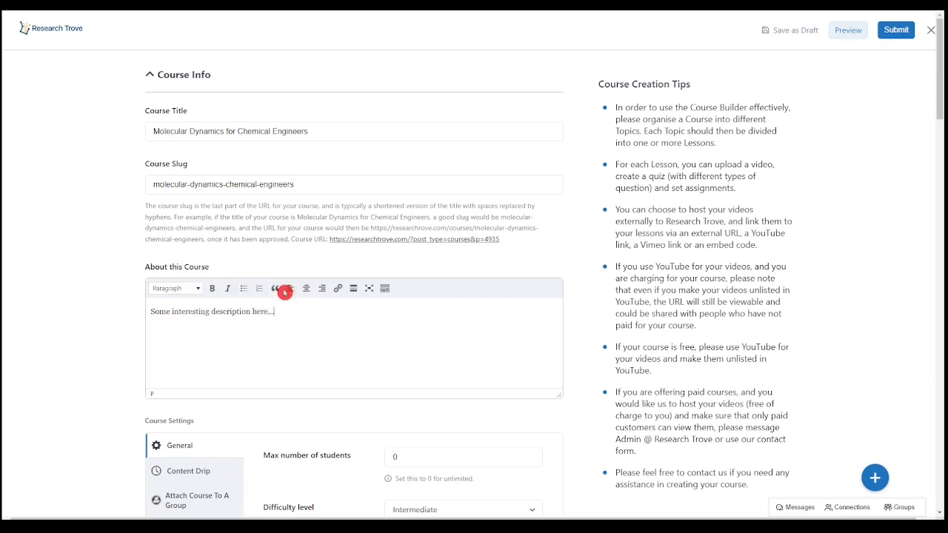
Show the extra formatting tools and colour the word "interesting" in the course description red
left_click(385, 291)
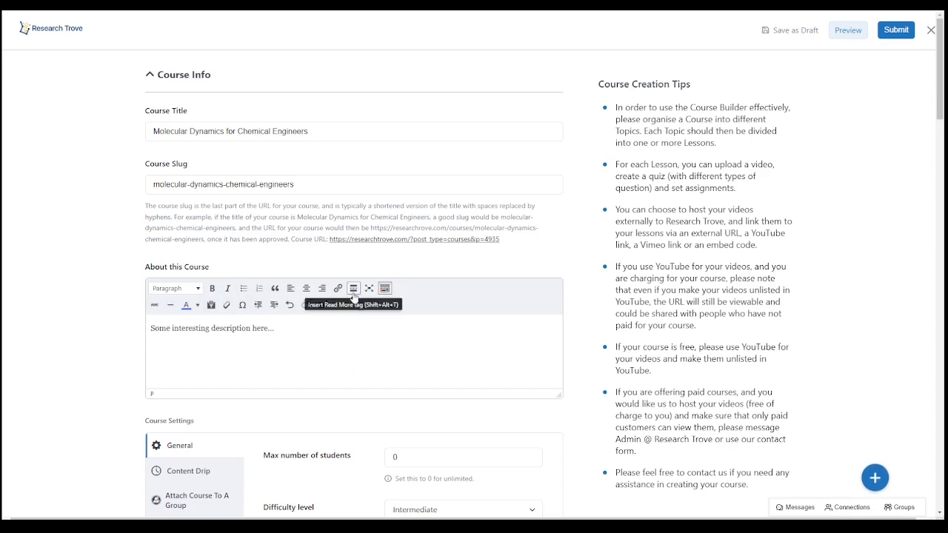
left_click_drag(173, 328, 210, 328)
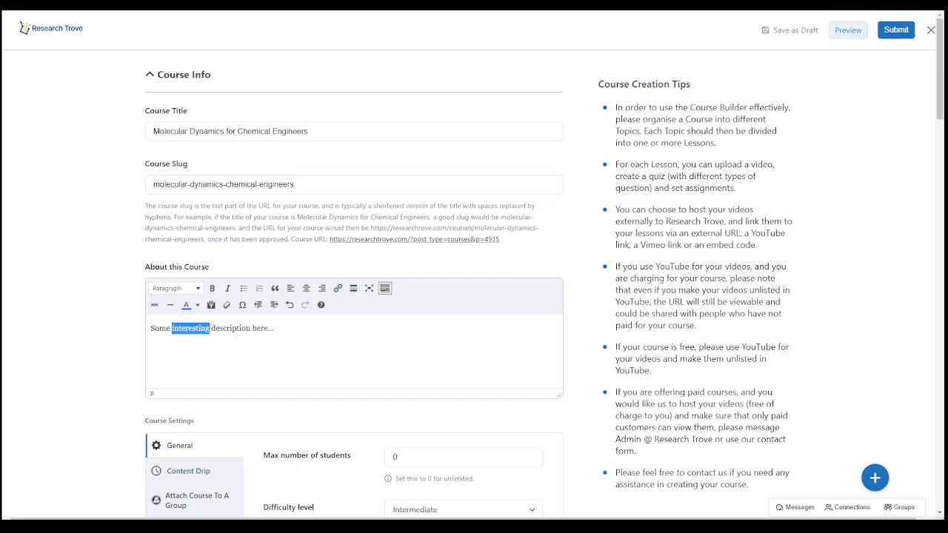
left_click(197, 306)
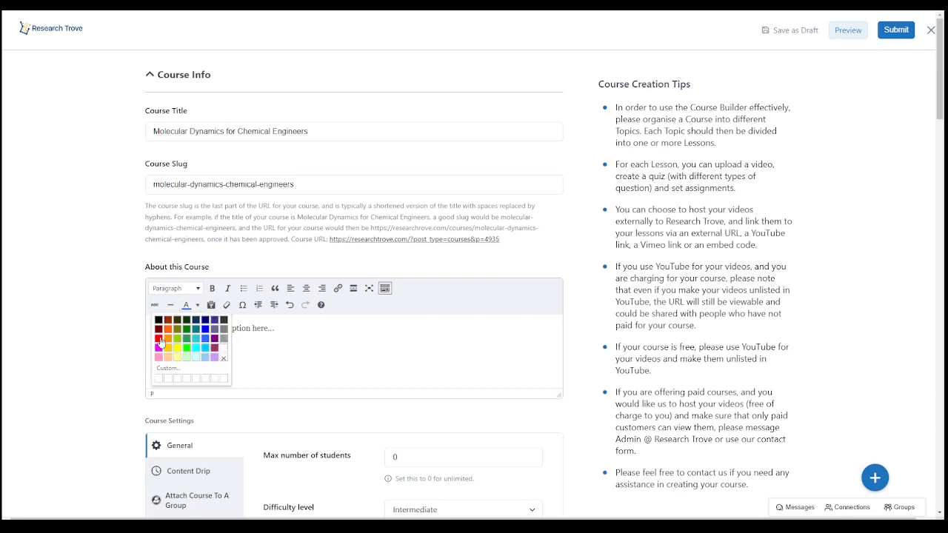
left_click(160, 341)
View the available special characters without inserting any, and indent the course description paragraph by one level
left_click(243, 308)
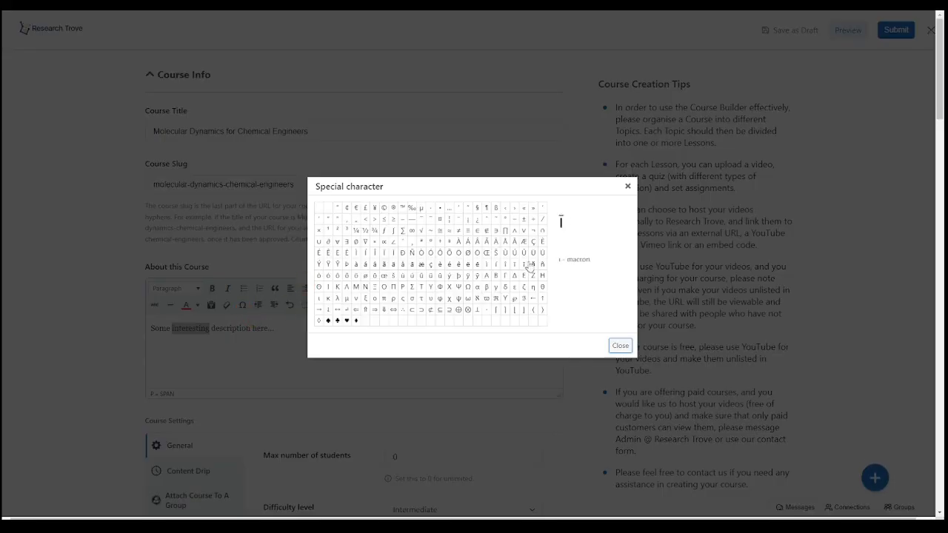
left_click(620, 346)
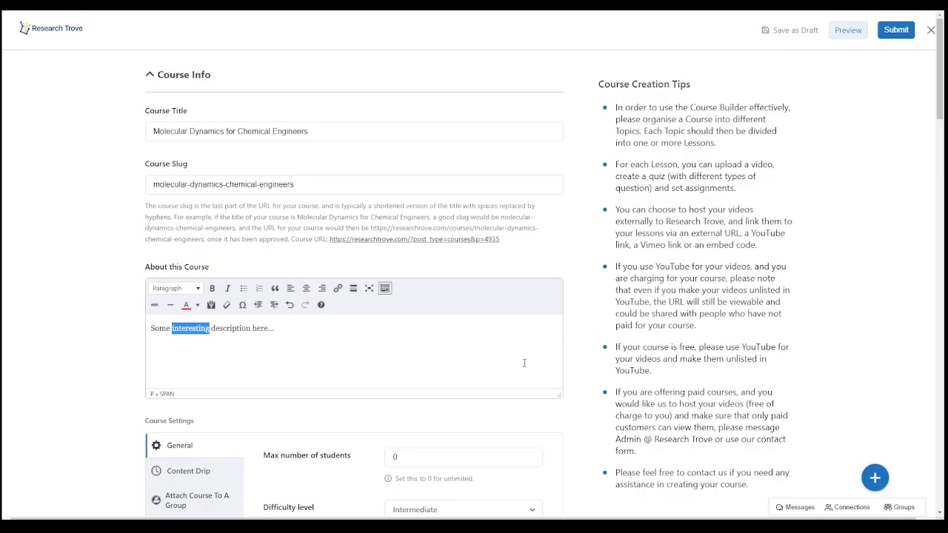
left_click(150, 326)
left_click(274, 304)
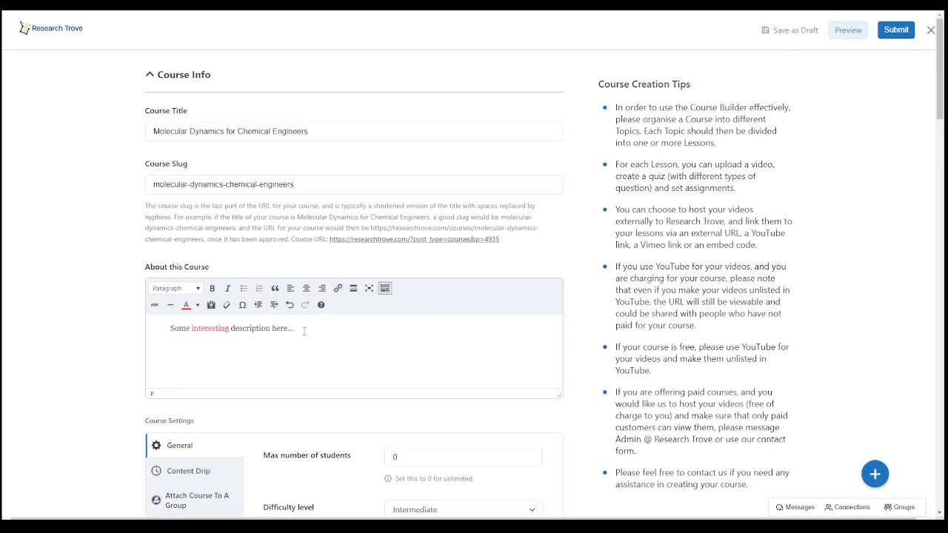
Review the general course settings, including the student limit, difficulty level choices, enrolment expiration, public course and Q&A options
scroll(305, 331, "down", 1)
scroll(305, 332, "down", 2)
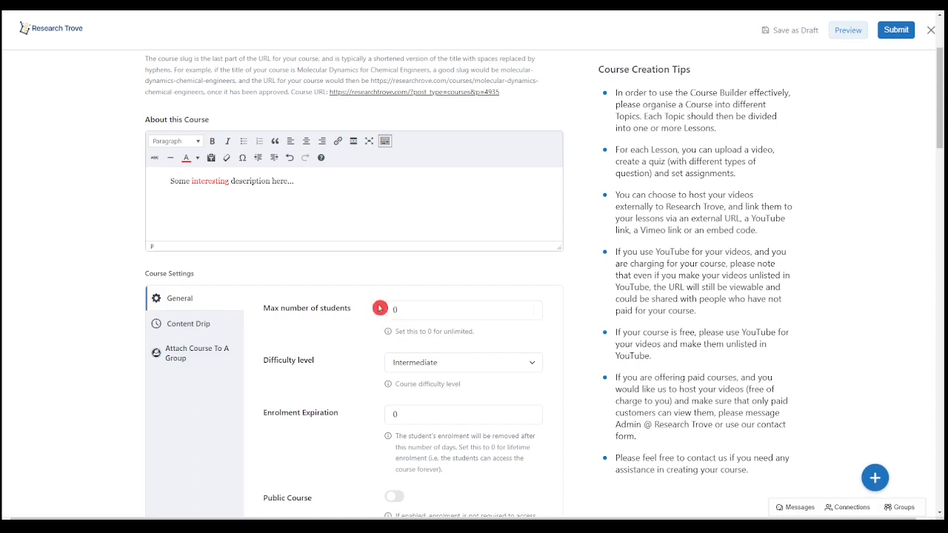
scroll(393, 327, "down", 1)
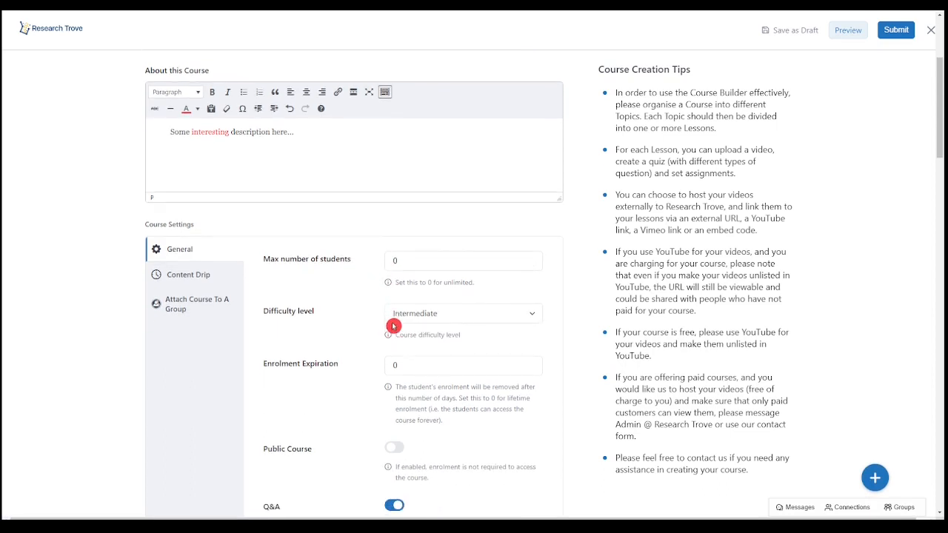
left_click(423, 321)
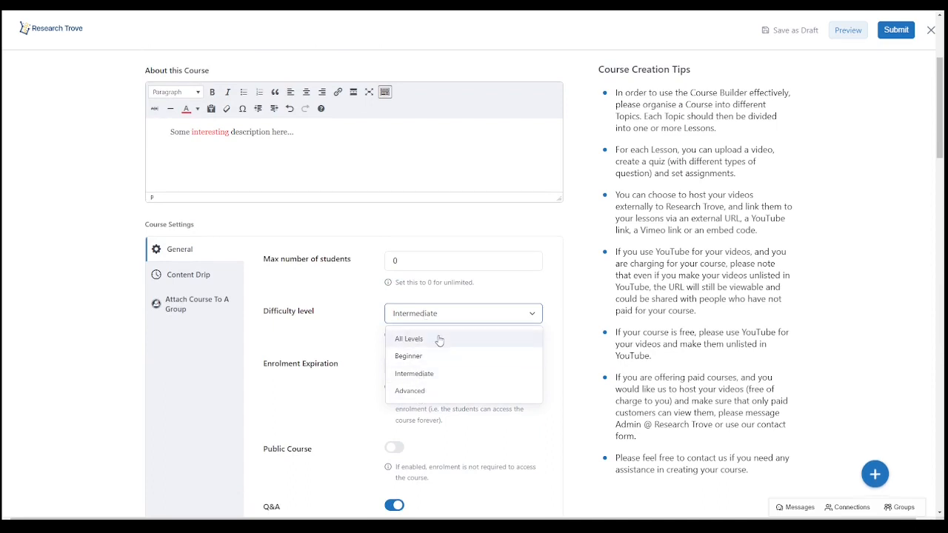
left_click(343, 334)
scroll(340, 333, "down", 1)
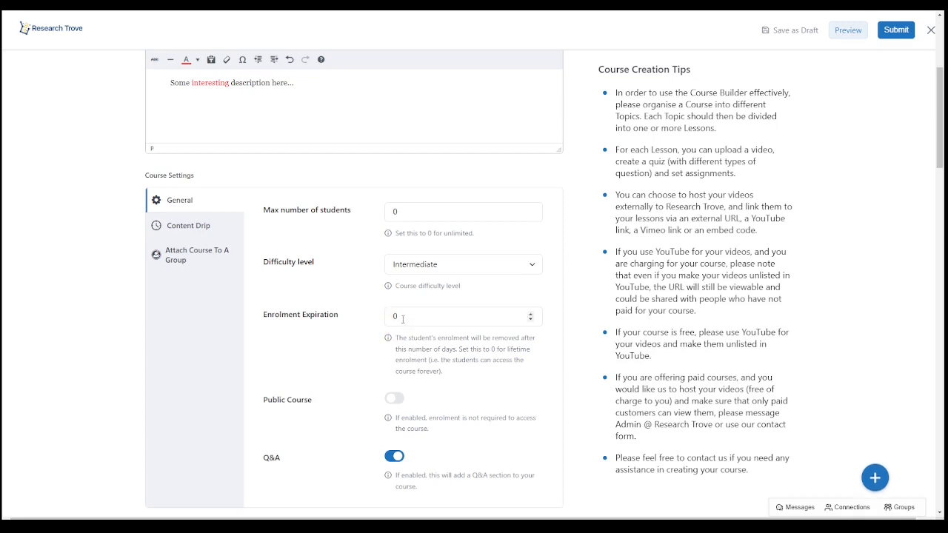
scroll(405, 319, "down", 2)
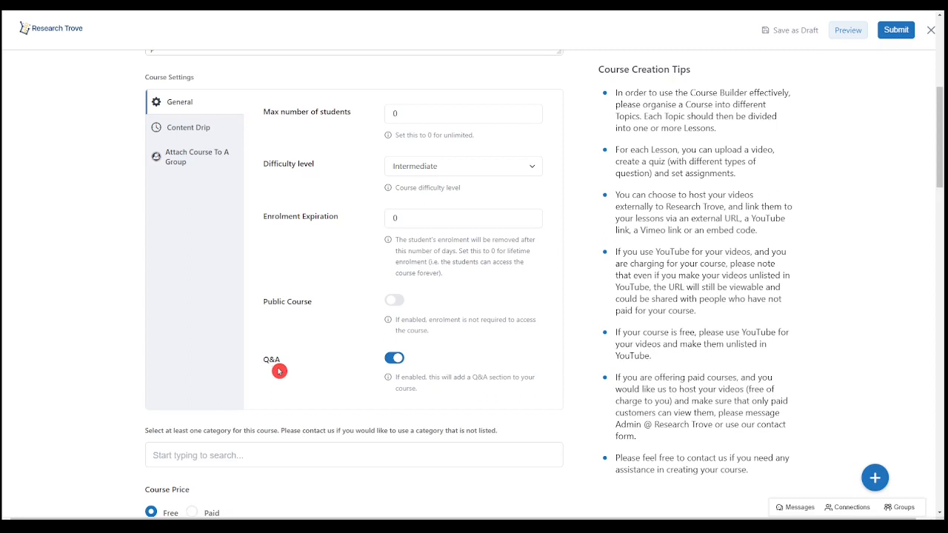
Enable content drip and try each drip type in turn, ending on course content unlocked after finishing prerequisites
left_click(206, 132)
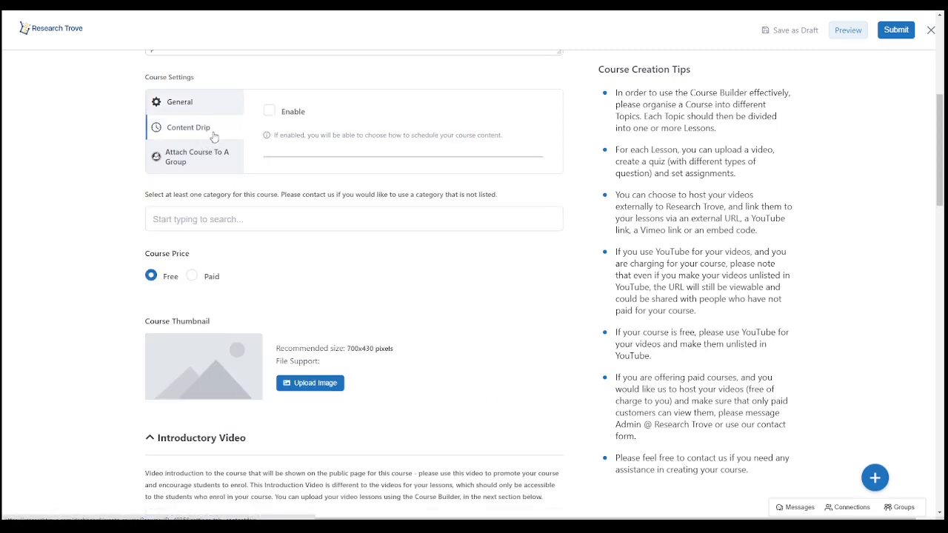
left_click(269, 111)
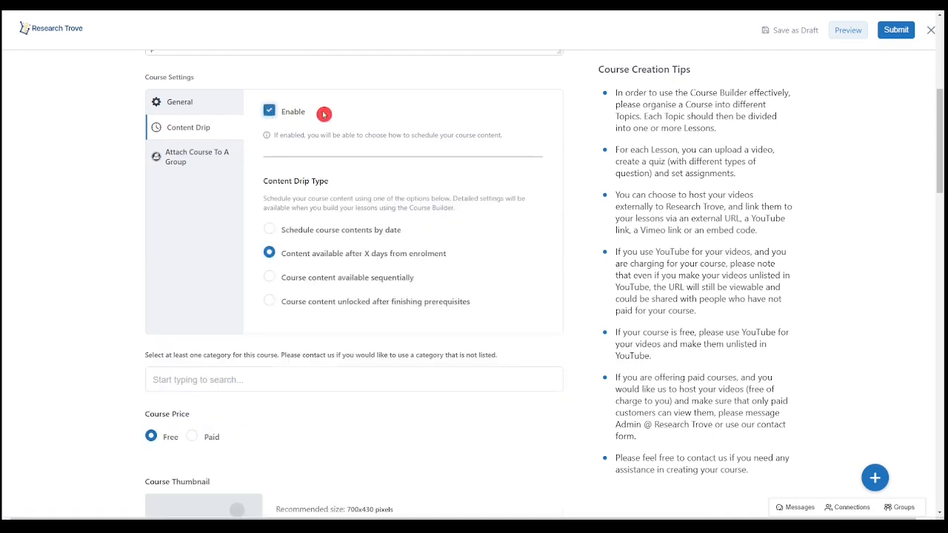
left_click(268, 231)
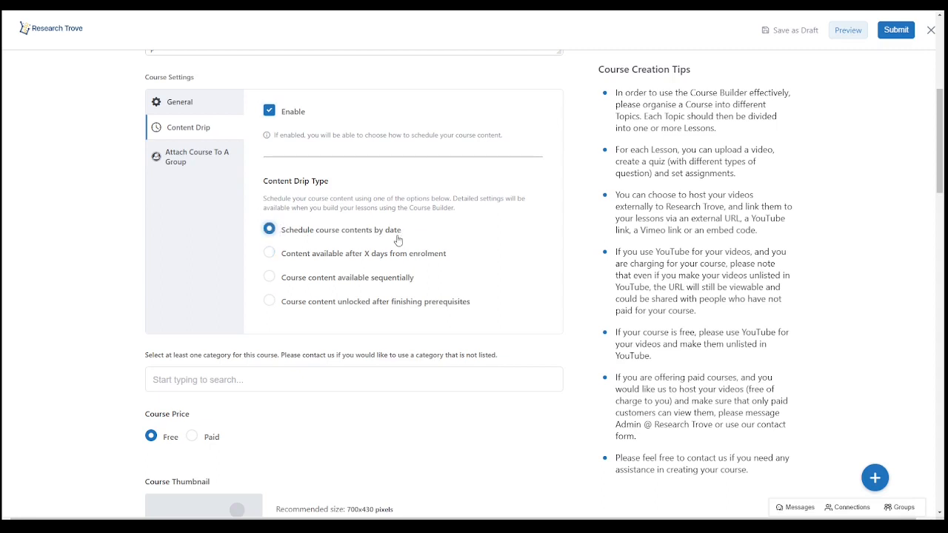
left_click(278, 256)
left_click(271, 254)
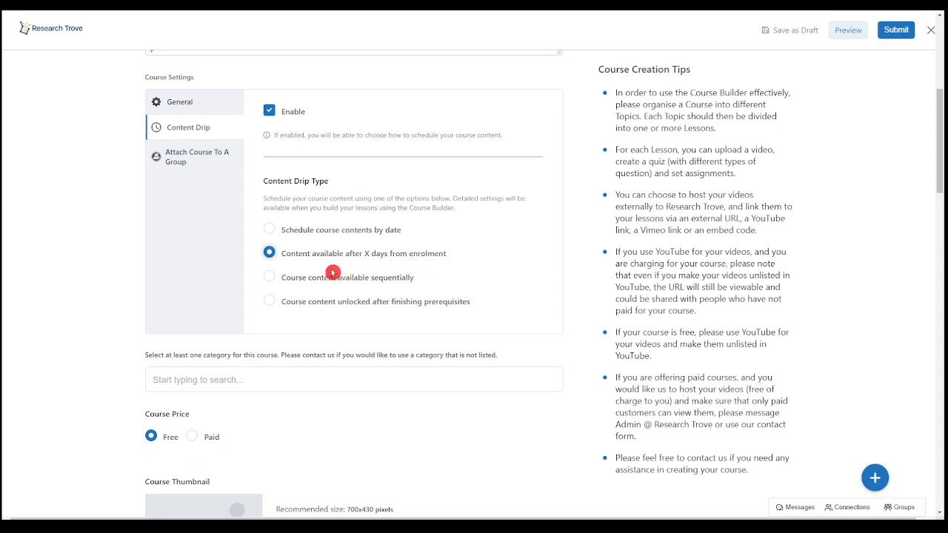
left_click(270, 278)
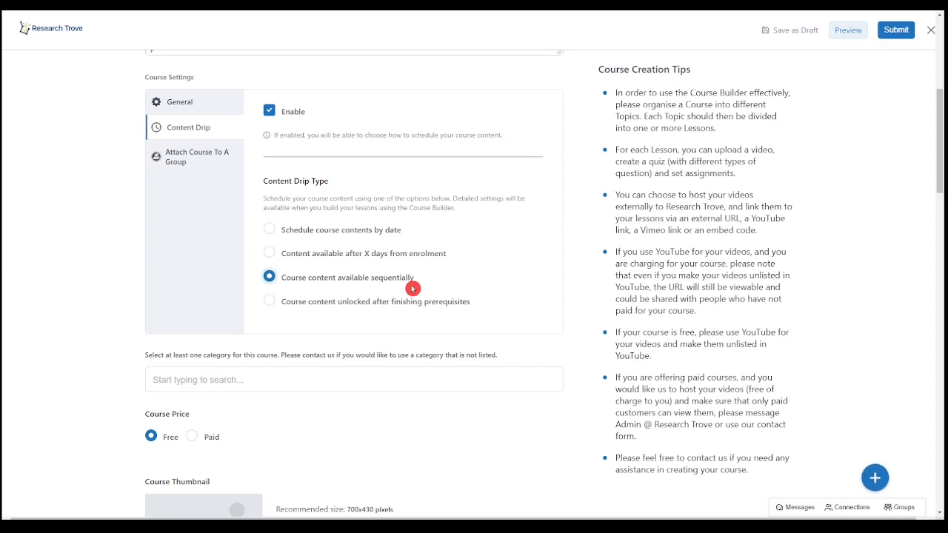
left_click(268, 303)
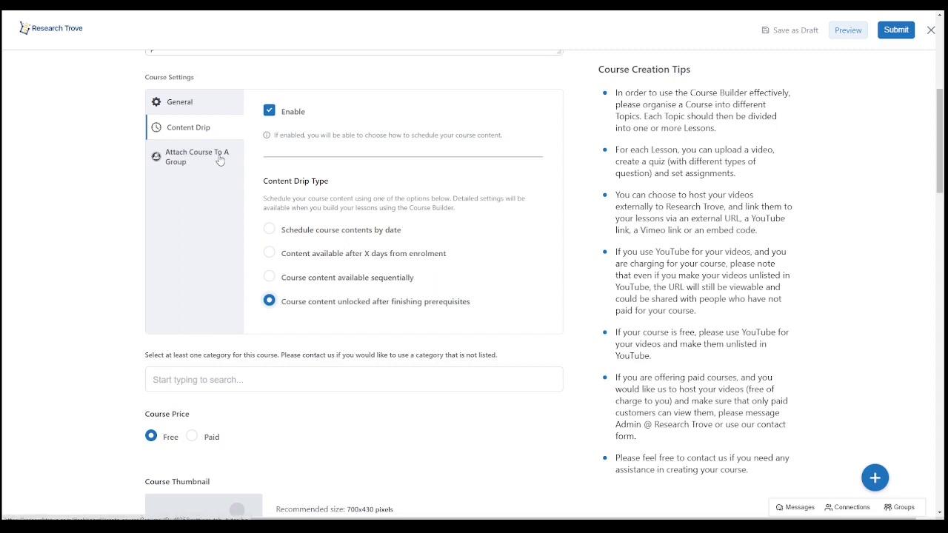
Enable attaching the course to a group and select Hydrogen Research Community
left_click(184, 165)
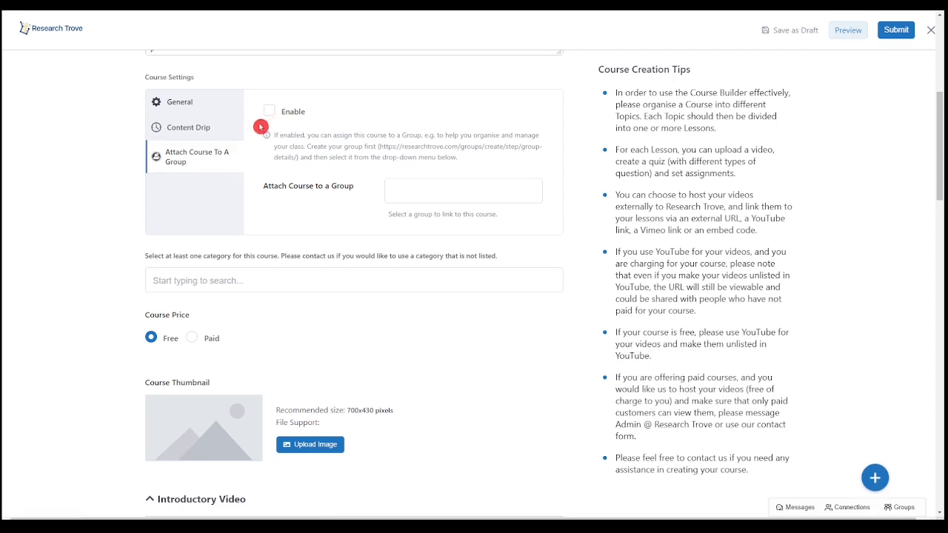
left_click(269, 113)
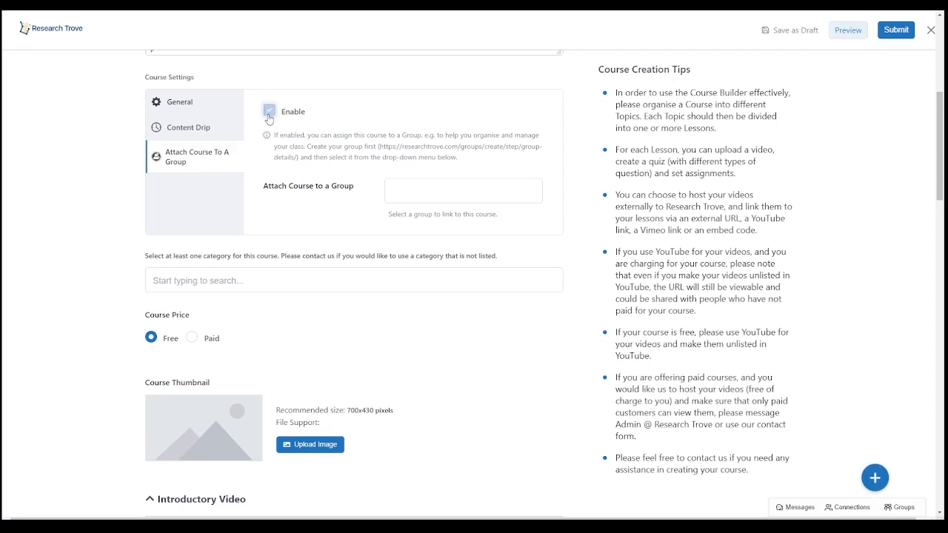
left_click(400, 191)
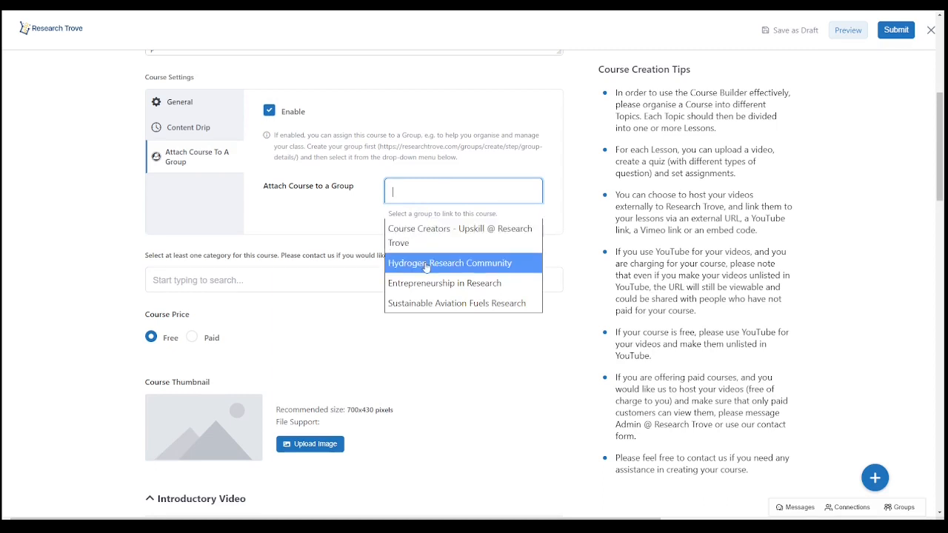
left_click(428, 263)
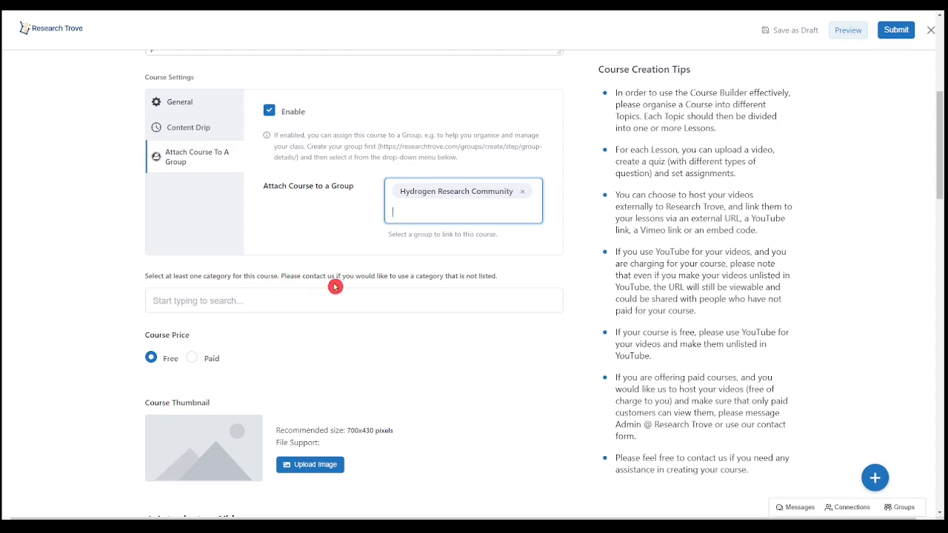
Assign the course to the Energy Technologies and Environmental Engineering categories
left_click(235, 300)
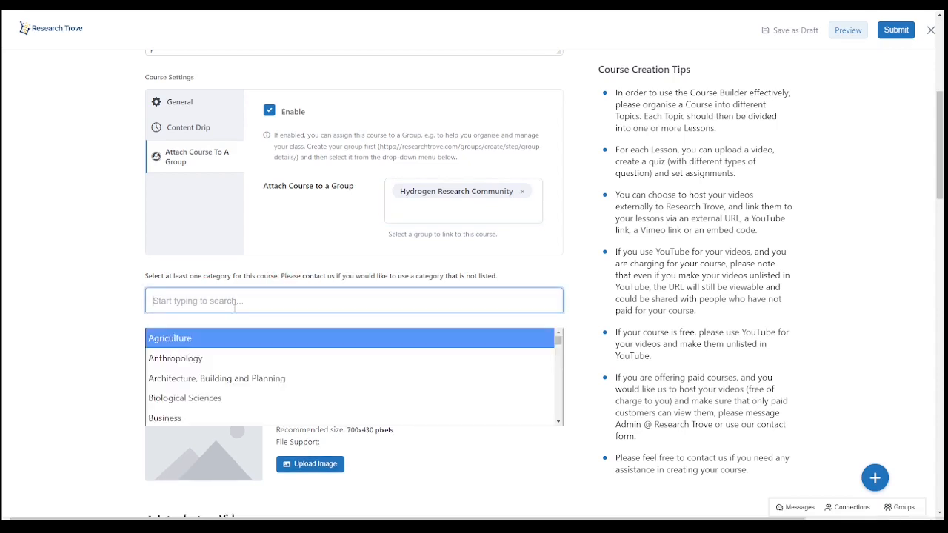
scroll(228, 385, "down", 5)
scroll(228, 392, "down", 3)
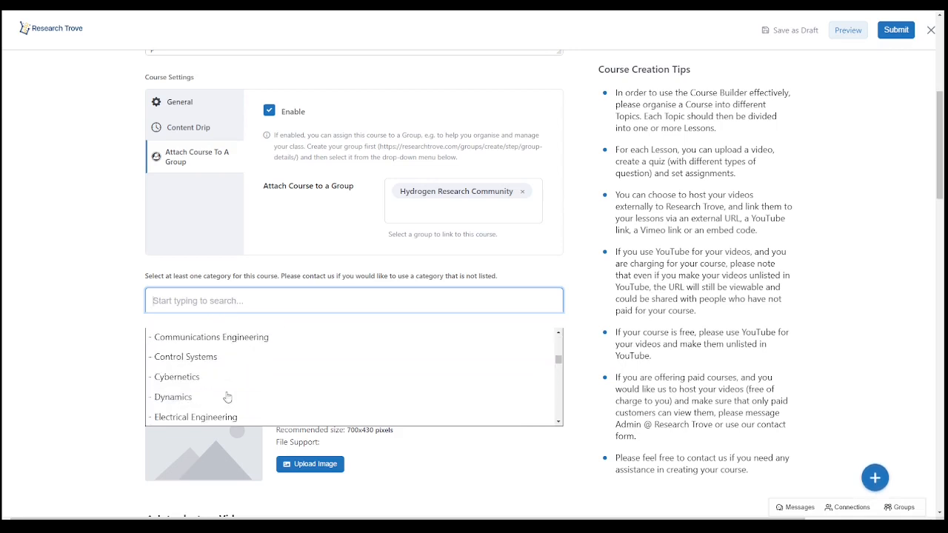
left_click(210, 299)
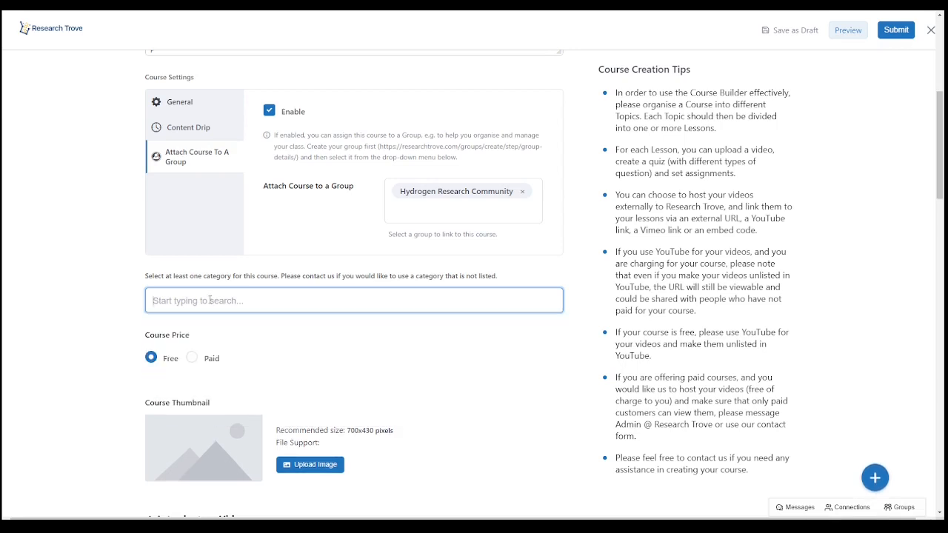
type("ener")
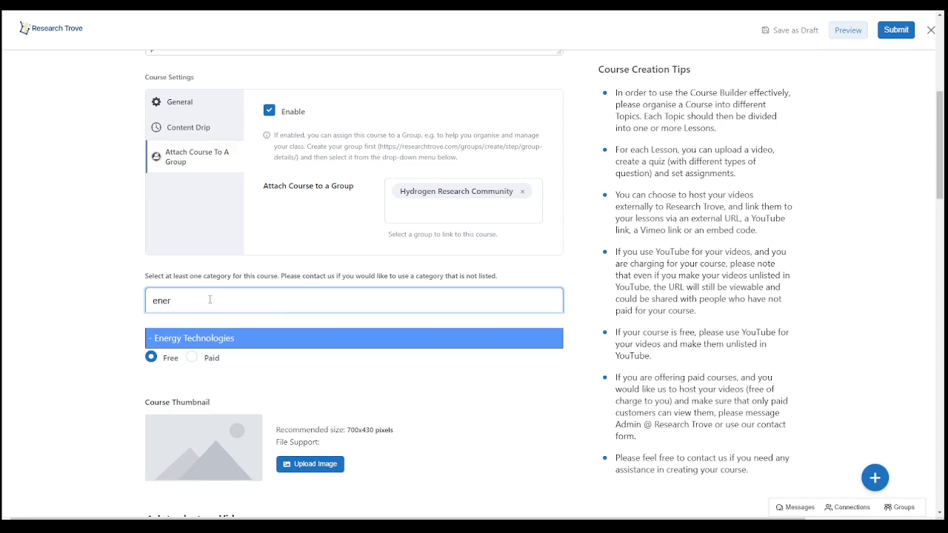
left_click(219, 339)
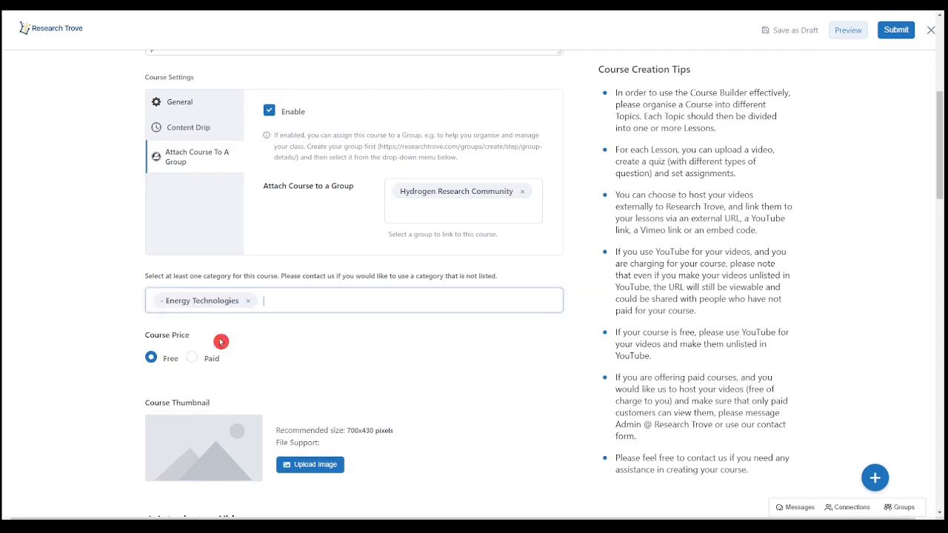
left_click(310, 301)
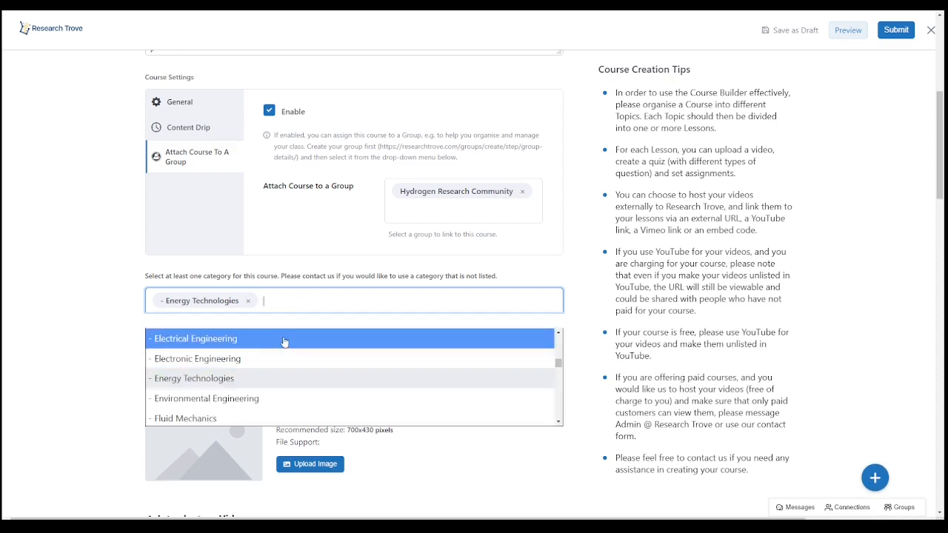
left_click(326, 398)
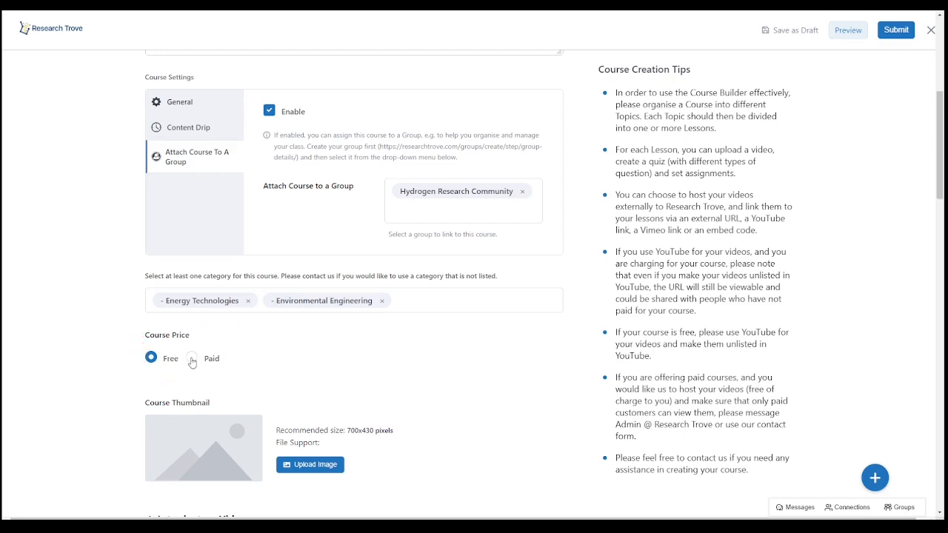
Make the course paid and set its regular price to £100
left_click(191, 360)
left_click(196, 400)
type("100")
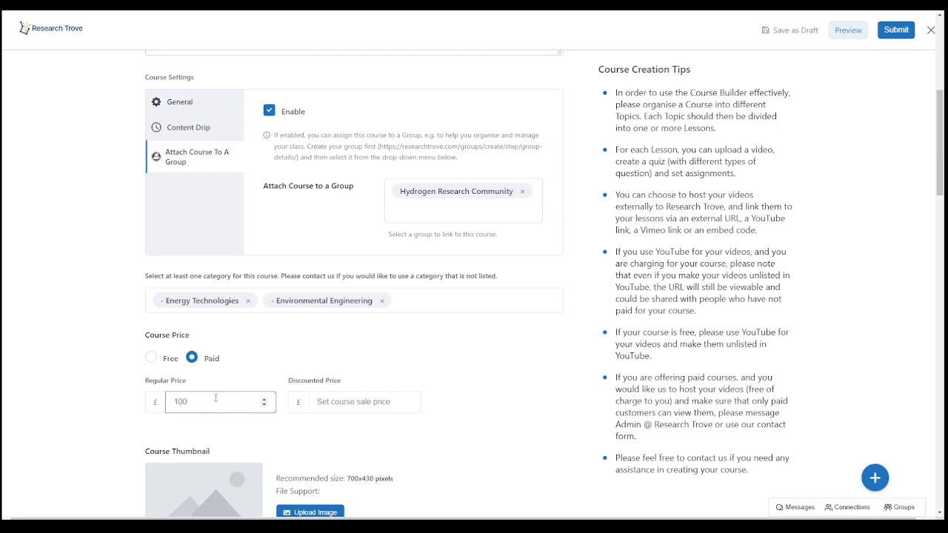
Try a discounted price of £20 for the course and clear it again
left_click(311, 406)
type("20")
left_click(363, 432)
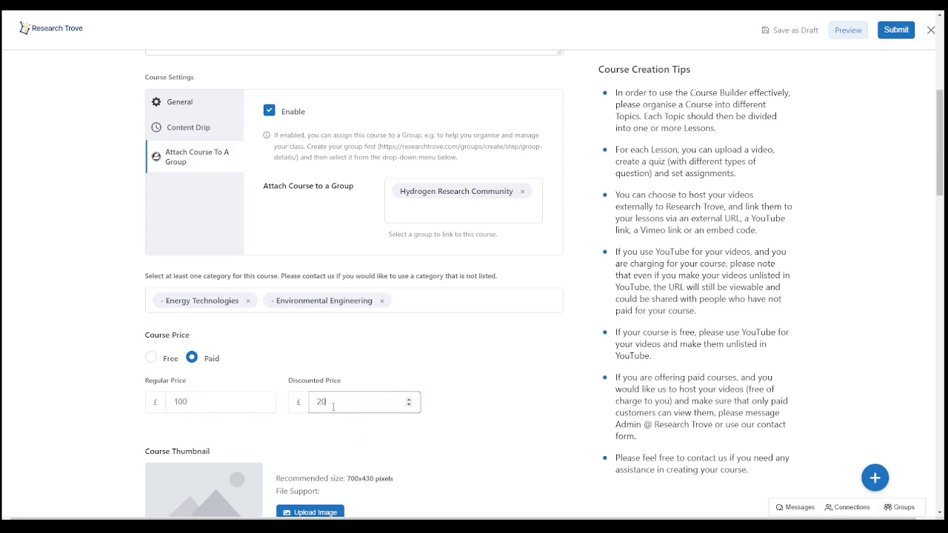
left_click_drag(336, 401, 289, 405)
key("BackSpace")
left_click(455, 434)
Try External URL, Vimeo, Embedded and Shortcode in turn as the source of the introductory video
scroll(429, 412, "down", 3)
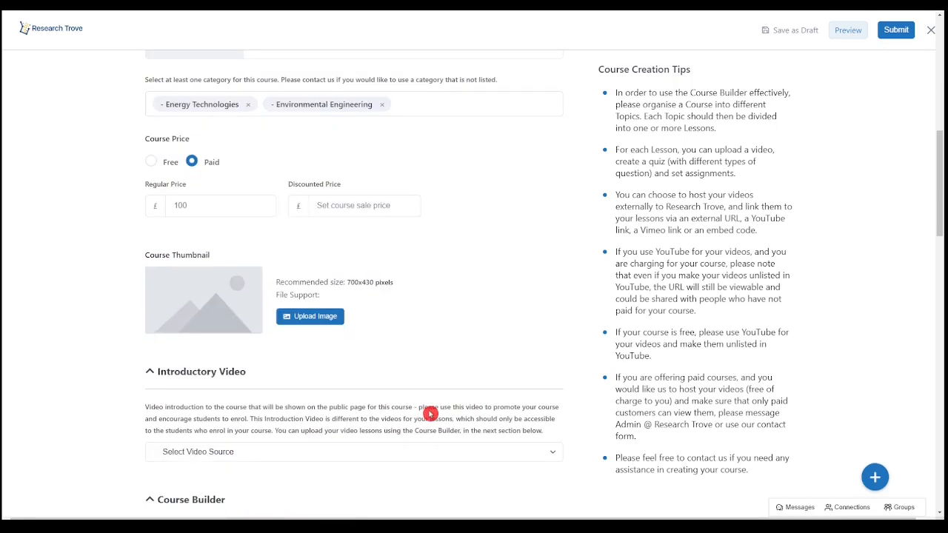
scroll(431, 413, "down", 1)
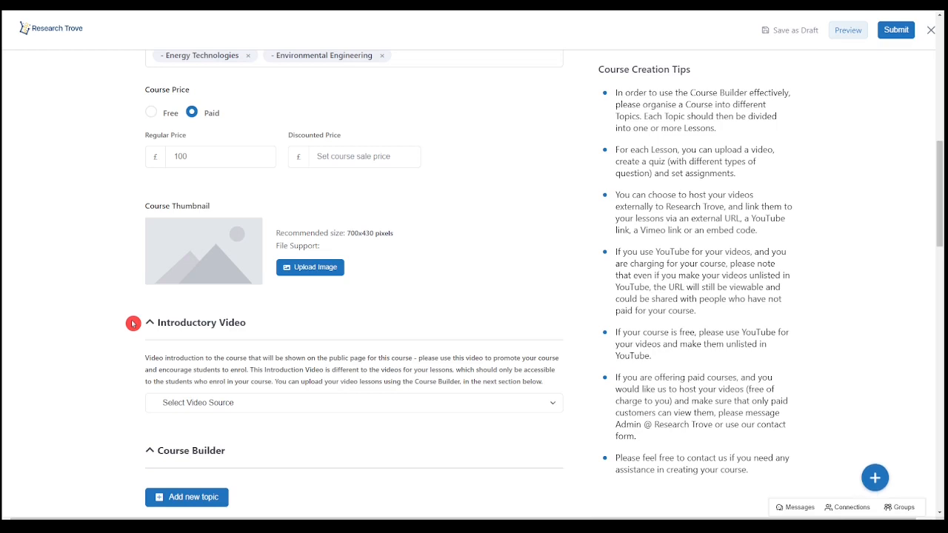
scroll(124, 275, "down", 1)
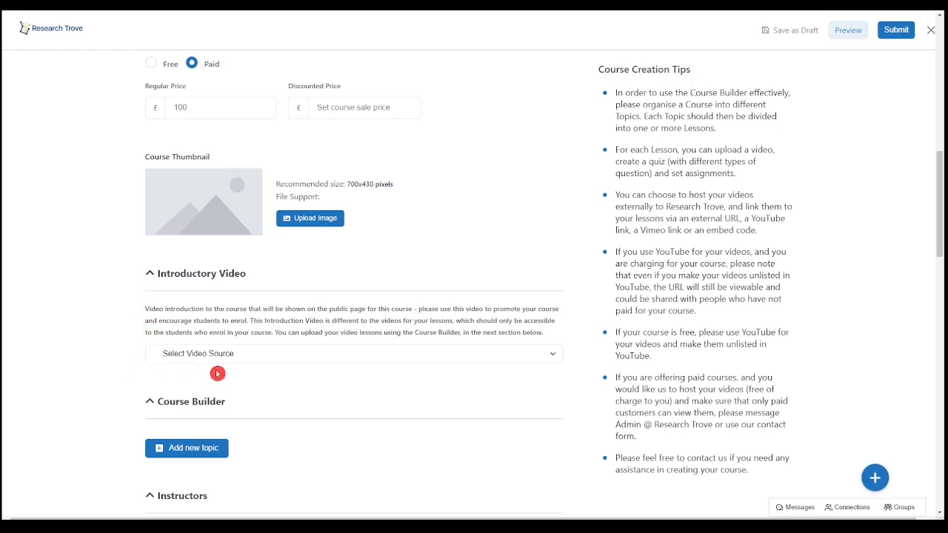
left_click(401, 360)
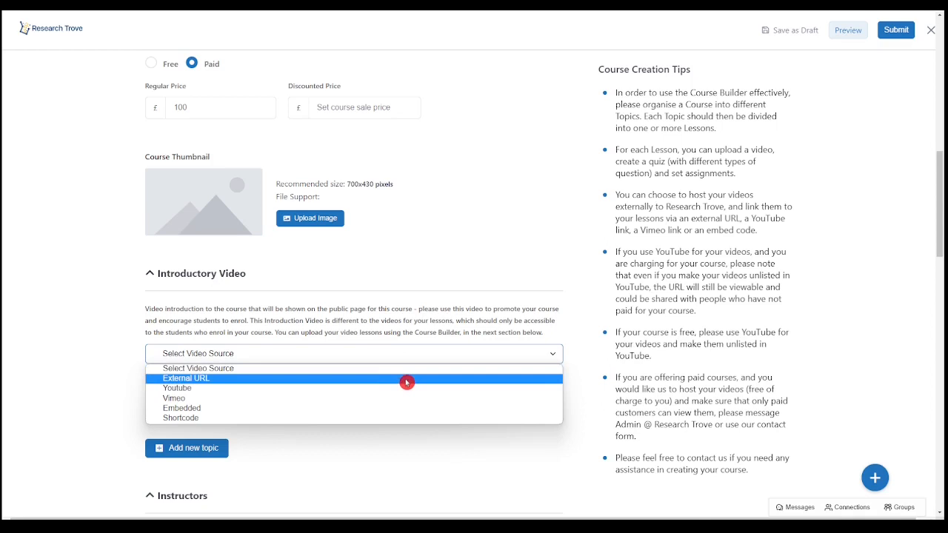
left_click(407, 378)
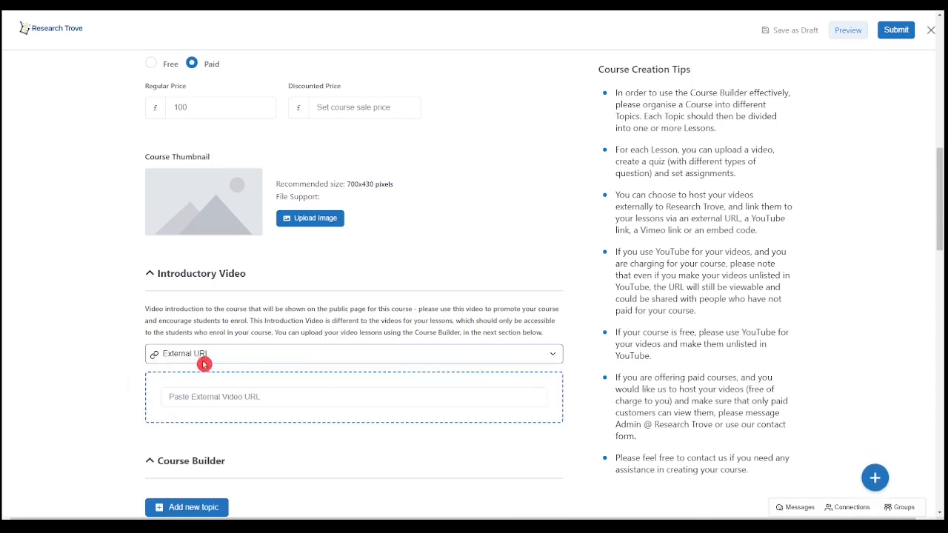
left_click(219, 389)
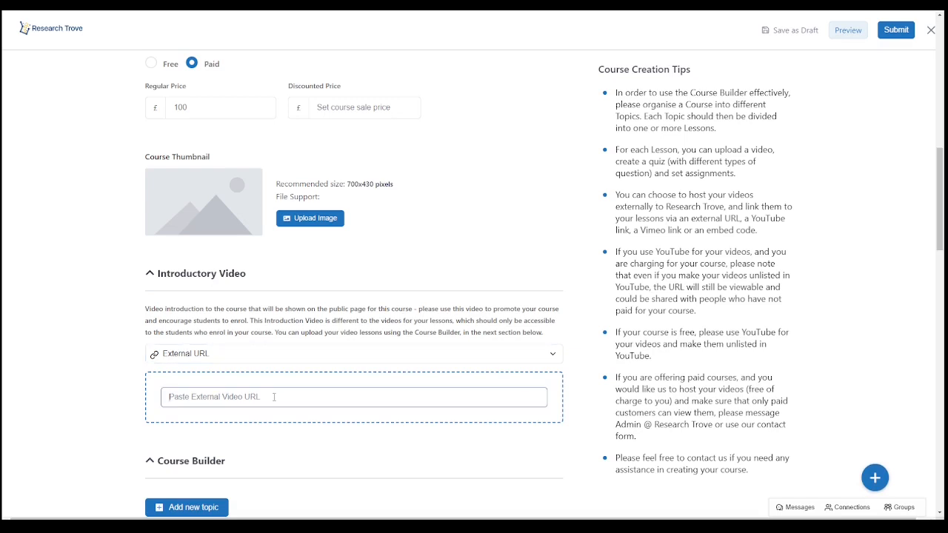
left_click(285, 356)
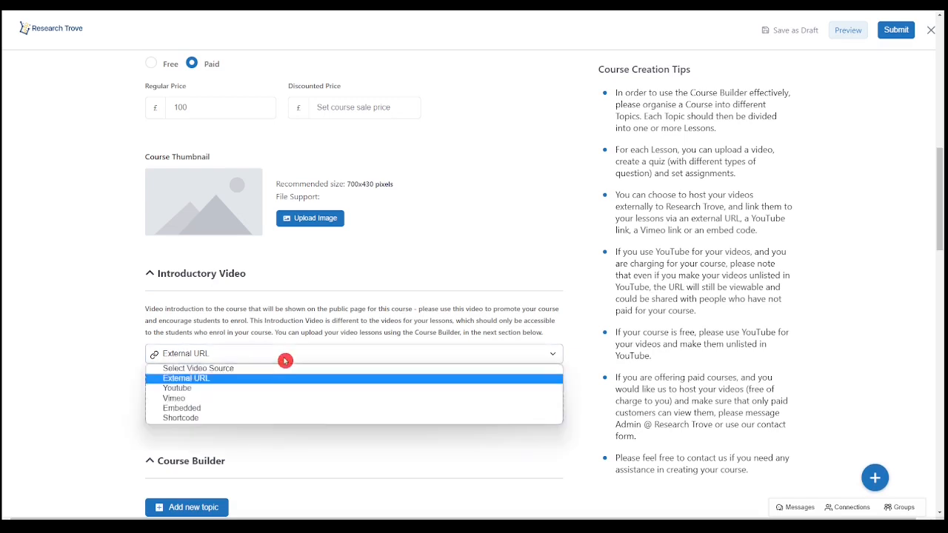
left_click(281, 399)
left_click(299, 400)
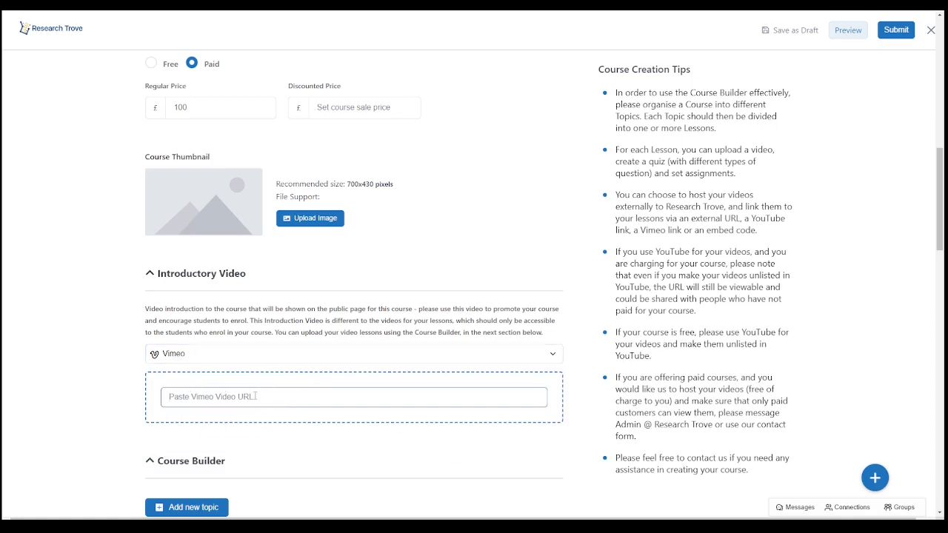
left_click(288, 360)
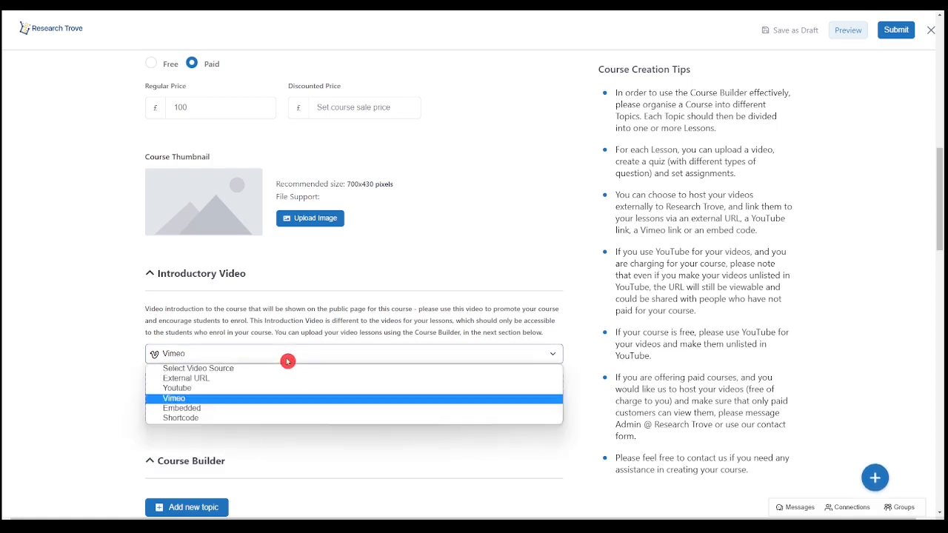
left_click(280, 412)
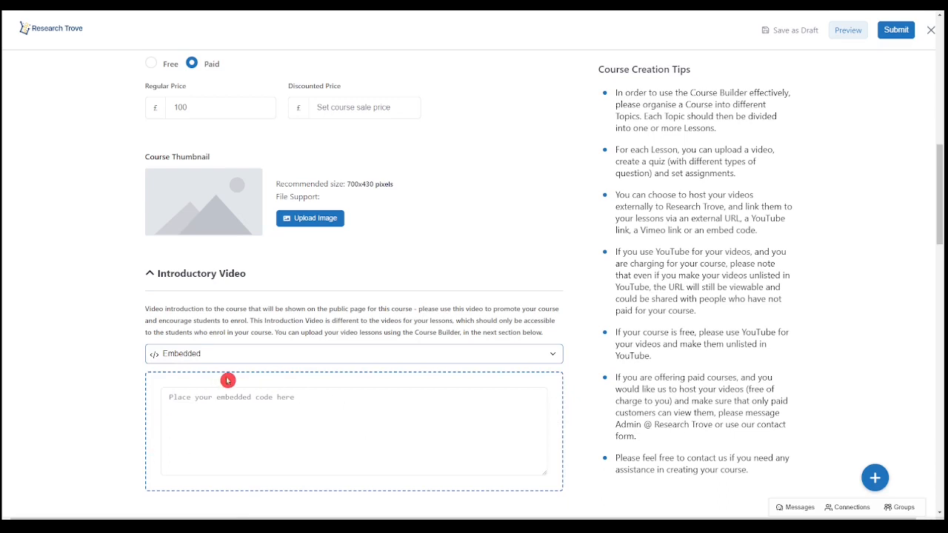
left_click(302, 359)
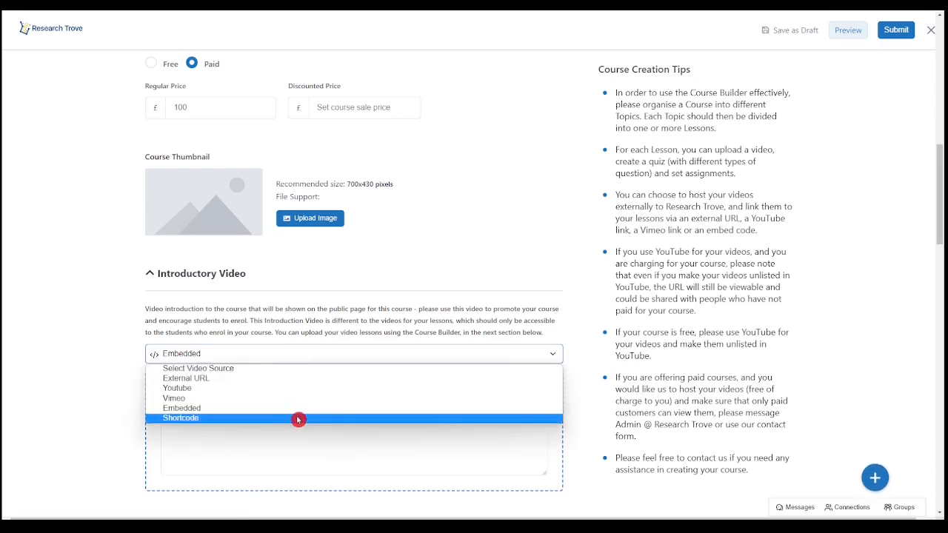
left_click(298, 418)
left_click(163, 409)
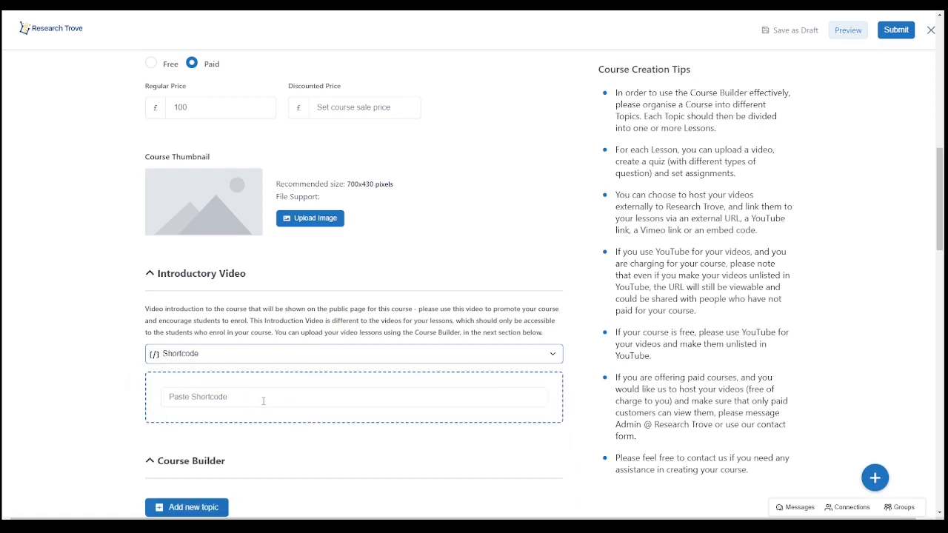
Set the introductory video source to Youtube, leaving its video URL empty
left_click(273, 361)
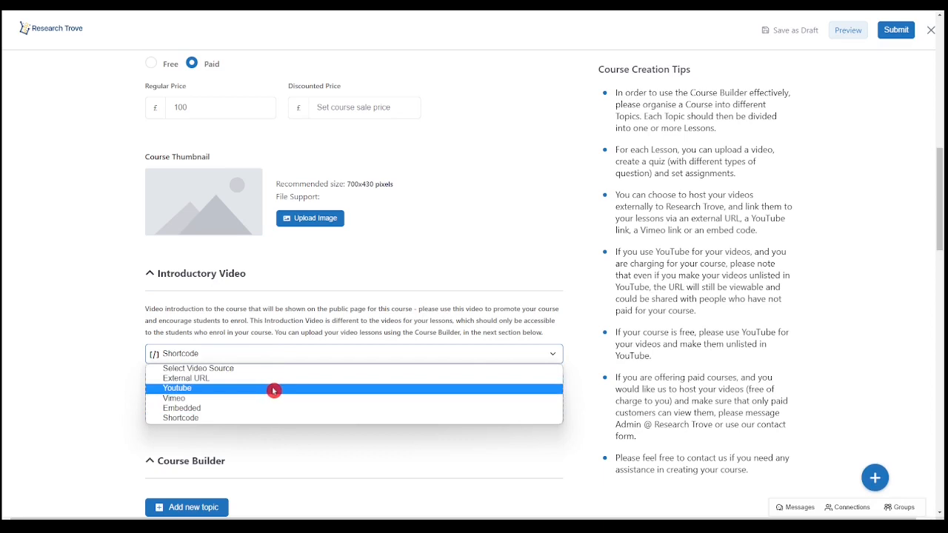
left_click(274, 390)
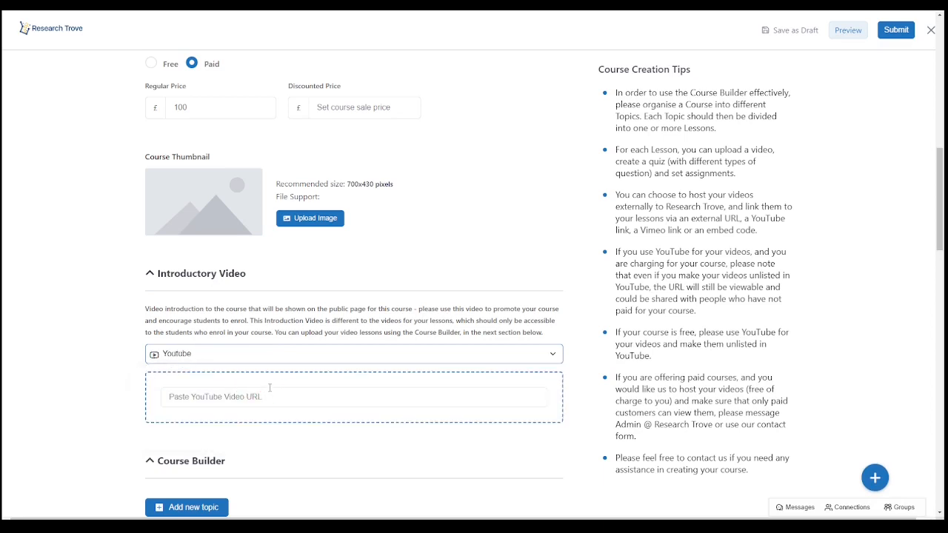
left_click(269, 393)
left_click(227, 383)
left_click(300, 382)
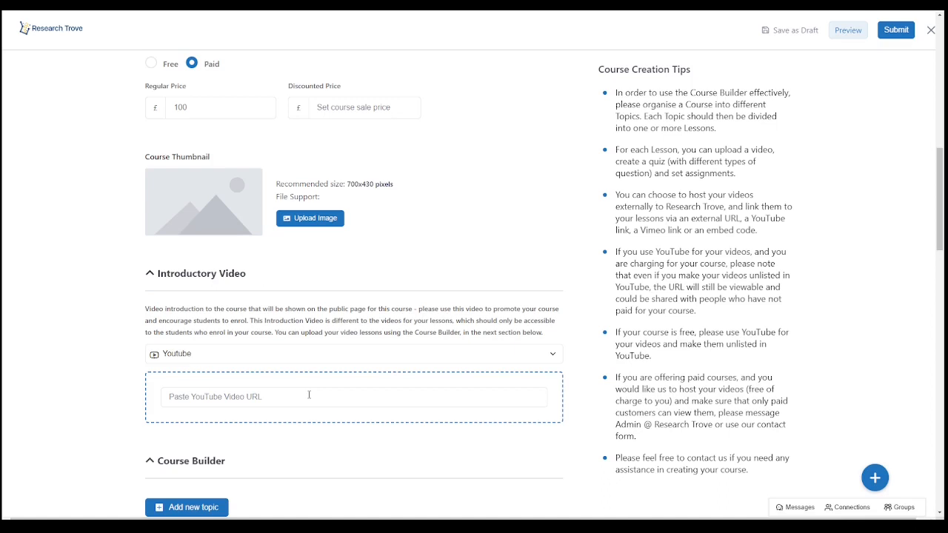
Start a new conversation addressed to Admin @ Research Trove, and close the messaging window without sending anything
left_click(806, 511)
left_click(778, 503)
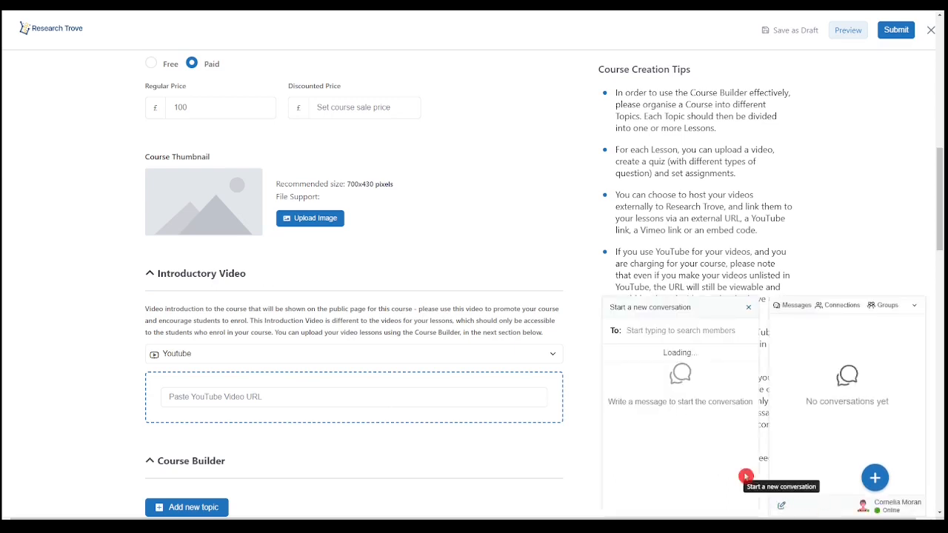
left_click(651, 334)
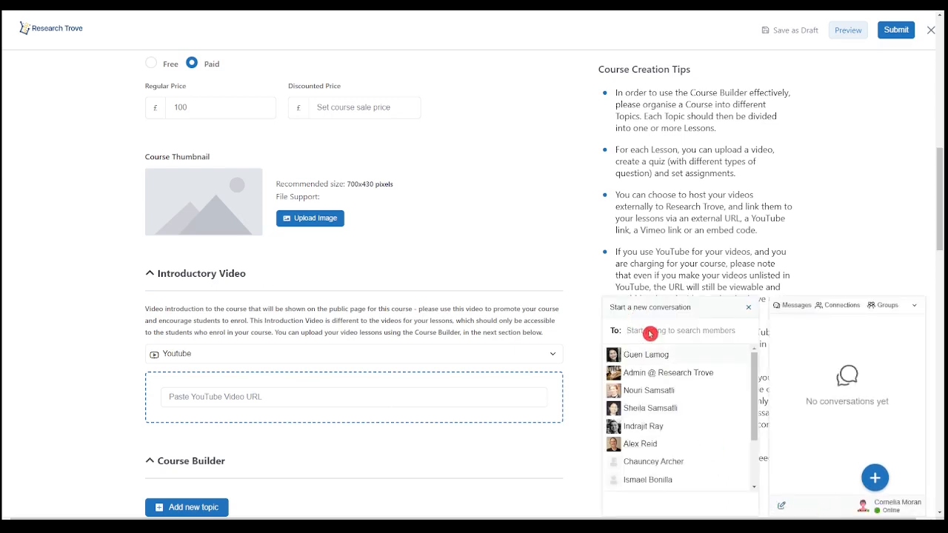
left_click(656, 370)
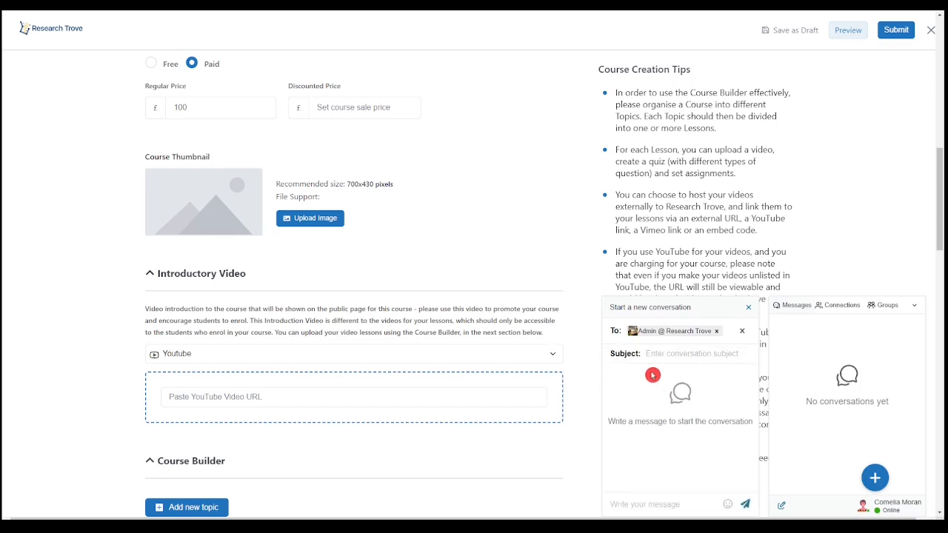
scroll(695, 378, "down", 3)
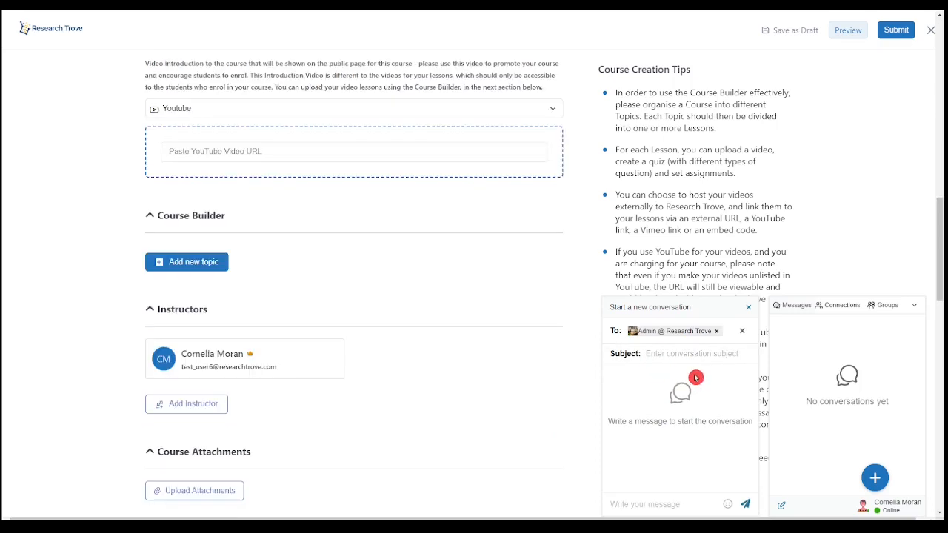
left_click(748, 307)
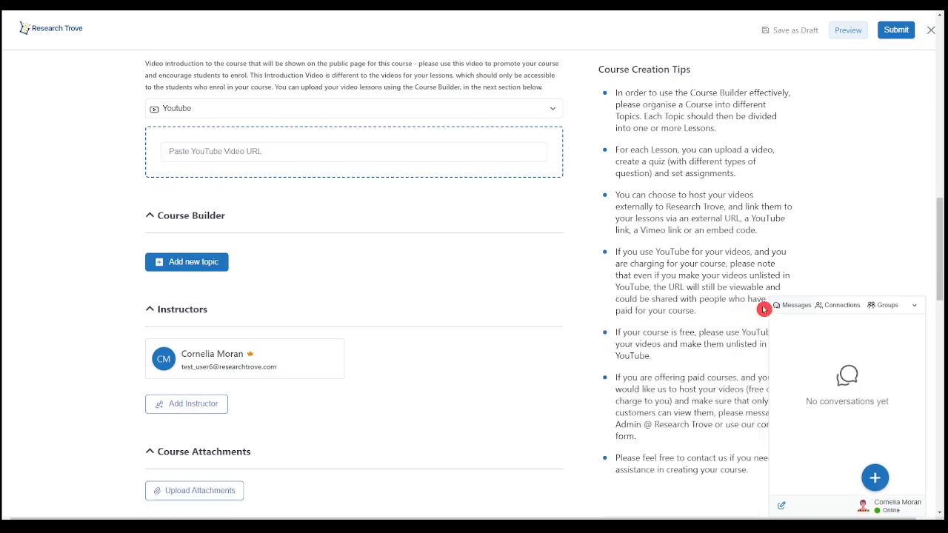
left_click(917, 306)
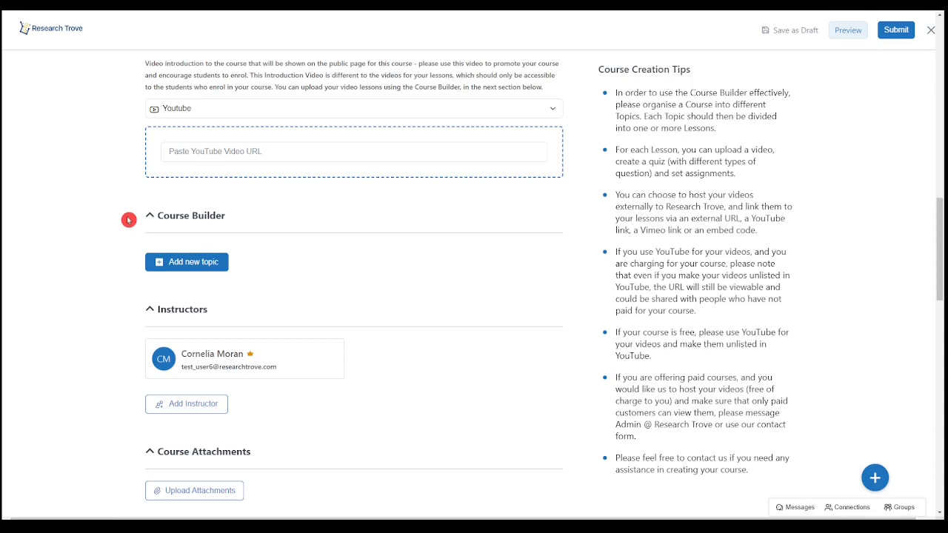
Add a topic named "Topic 1" with the summary "Summary for topic 1" to the course builder
left_click(189, 262)
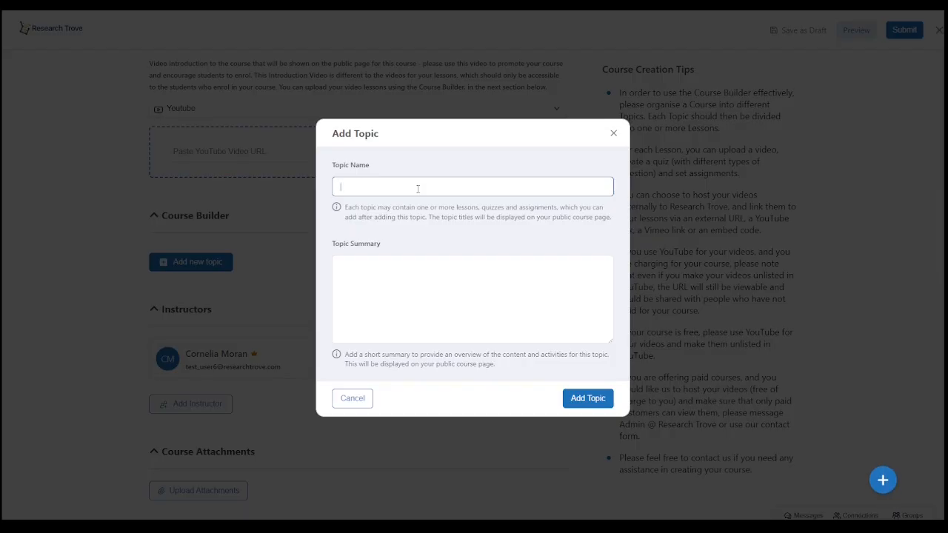
type("T")
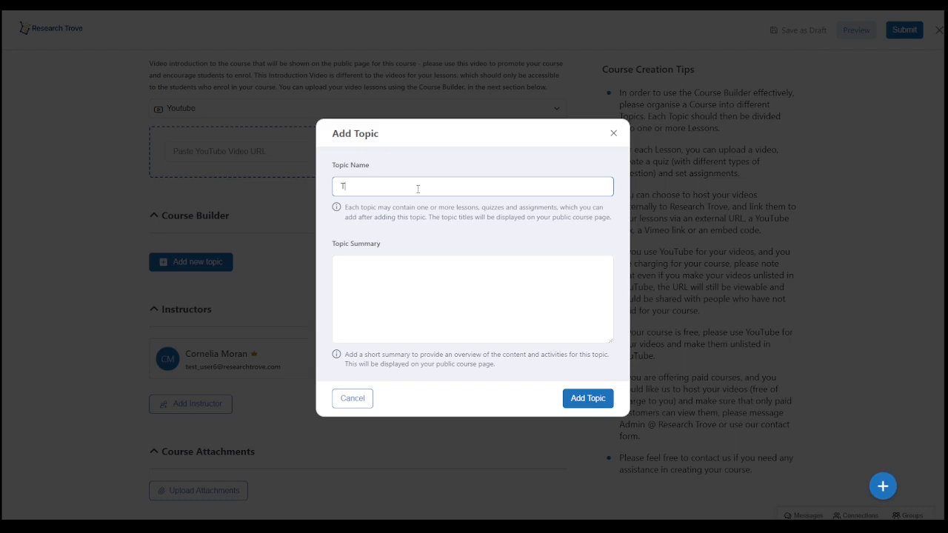
type("opic 1")
left_click(425, 298)
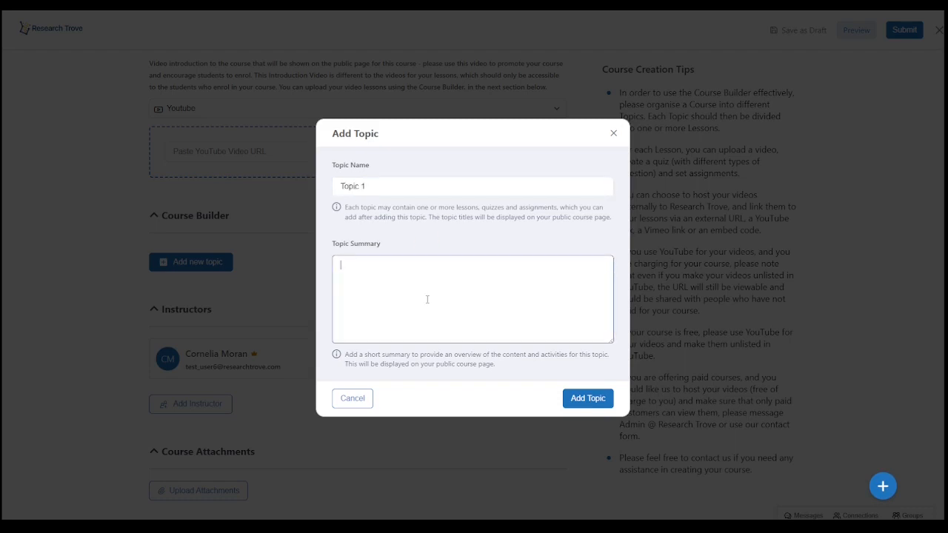
type("Summary for topic 1")
left_click(580, 399)
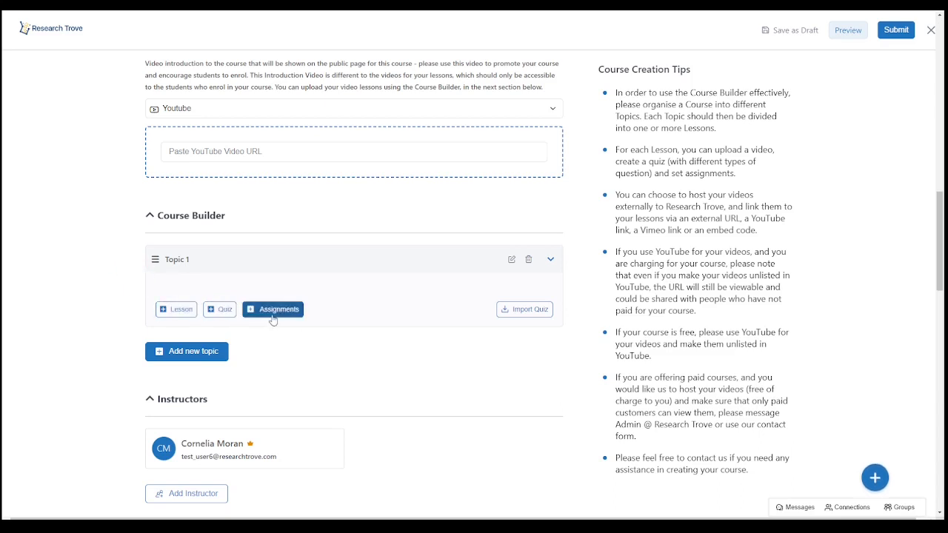
left_click(219, 328)
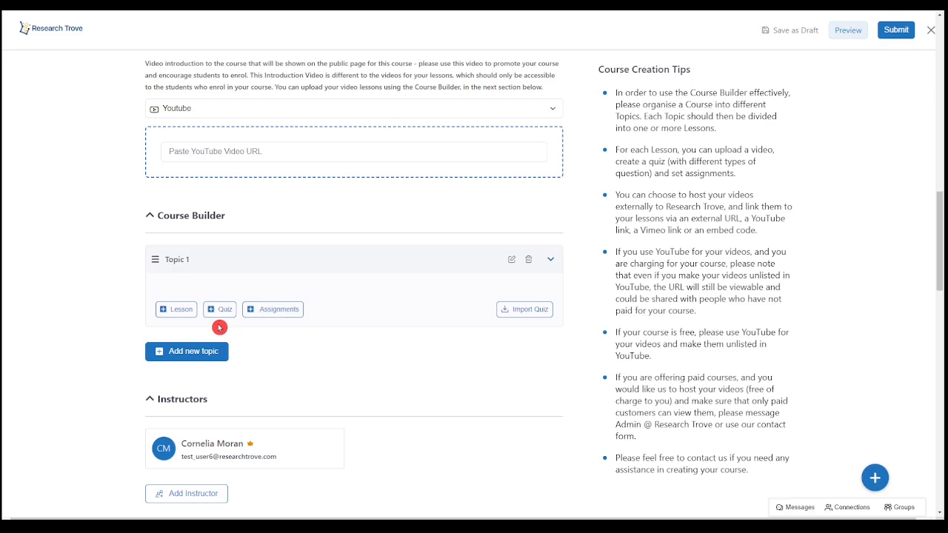
Start a lesson in Topic 1 named "Lesson 1" with the lesson content "Content for lesson 1"
left_click(178, 309)
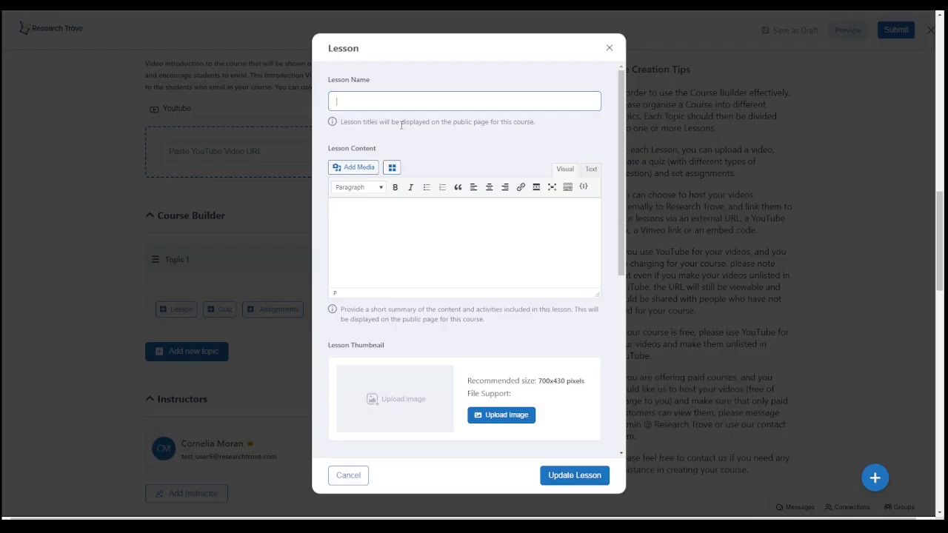
type("Lesson 1")
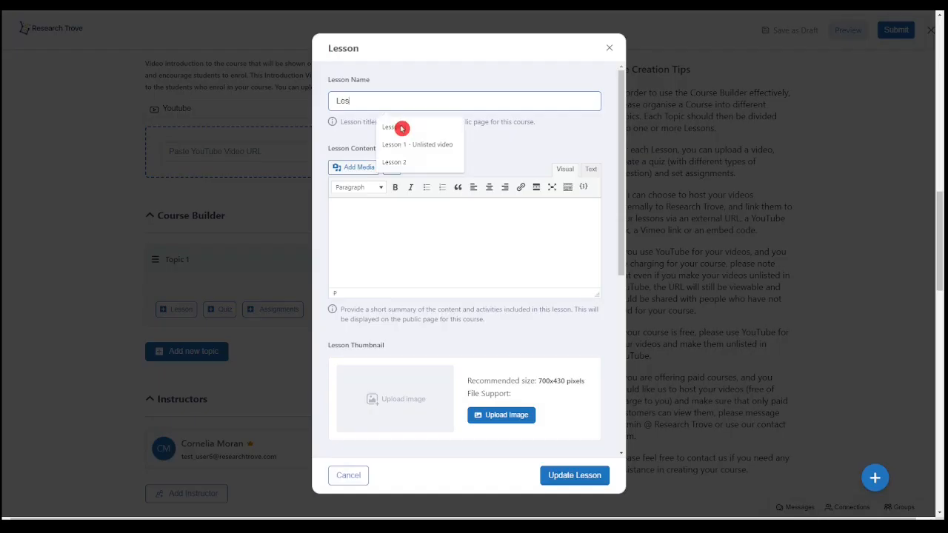
left_click(437, 249)
type("Content for ")
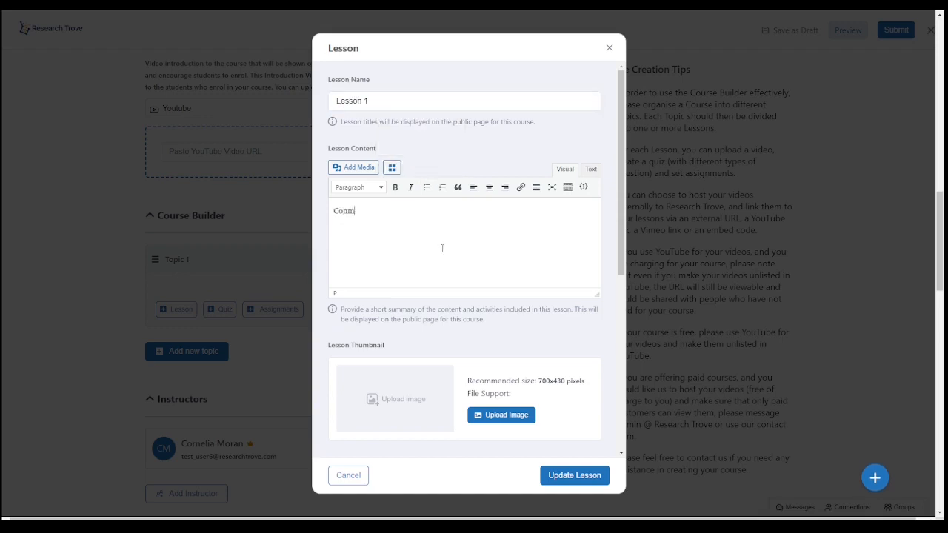
type("lesson 1")
Look through the lesson's video source options without choosing one, and set the video duration to 15 minutes
scroll(476, 248, "down", 3)
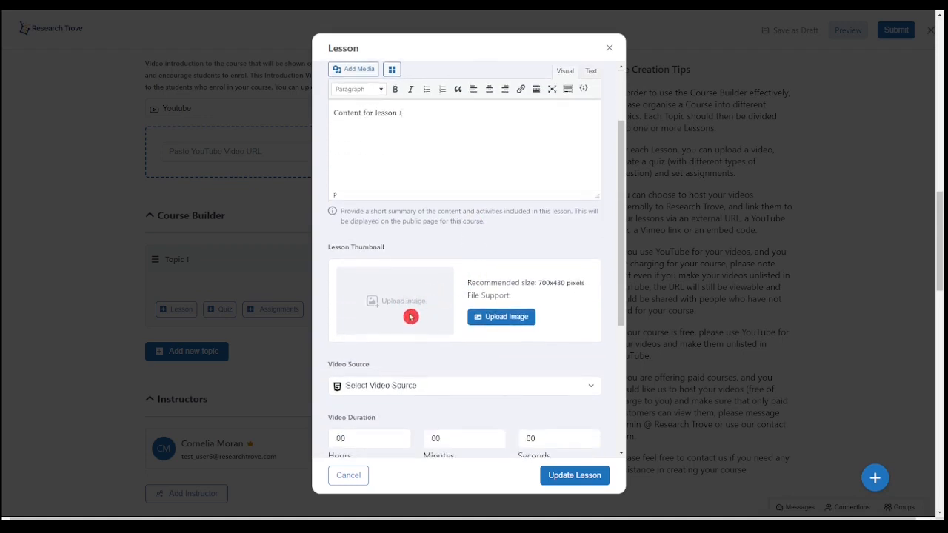
scroll(418, 317, "down", 2)
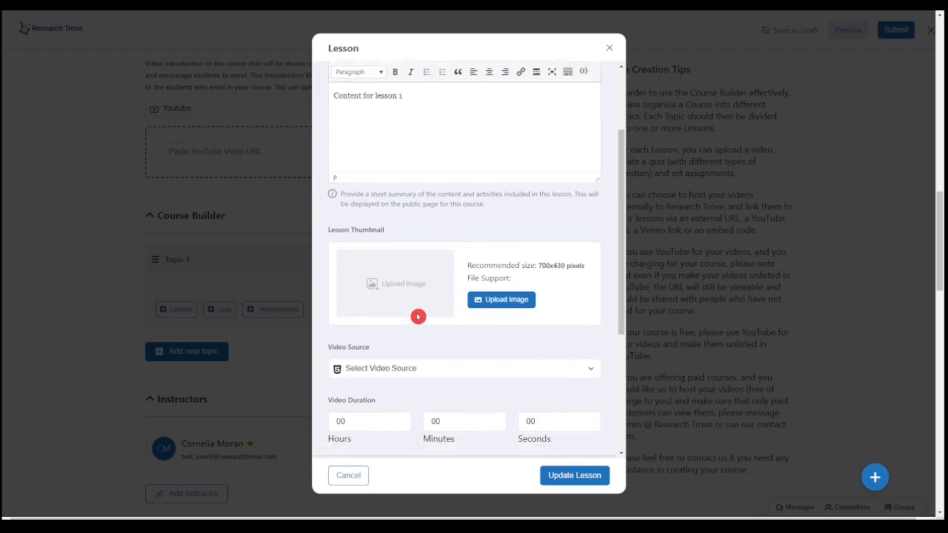
left_click(440, 342)
left_click(440, 342)
scroll(440, 342, "down", 2)
left_click(444, 293)
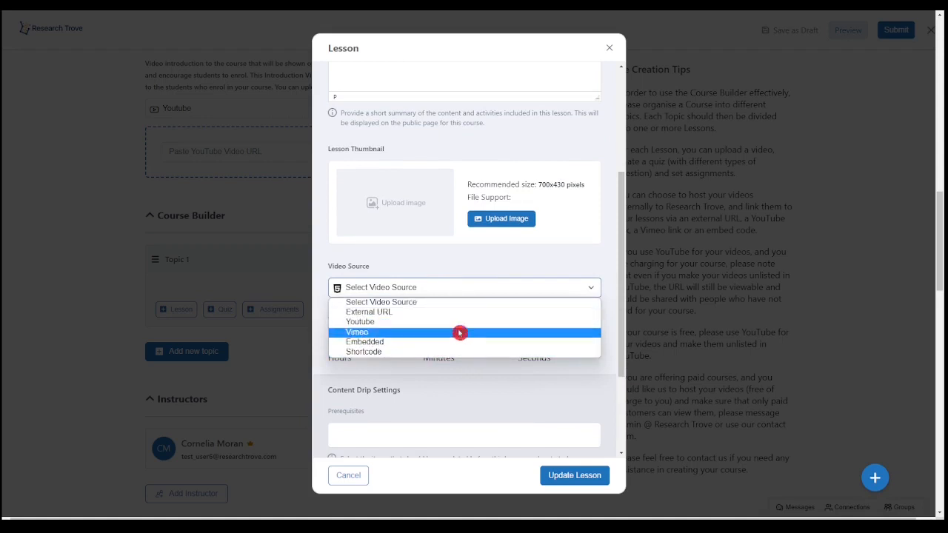
scroll(474, 285, "down", 1)
double_click(442, 291)
type("15")
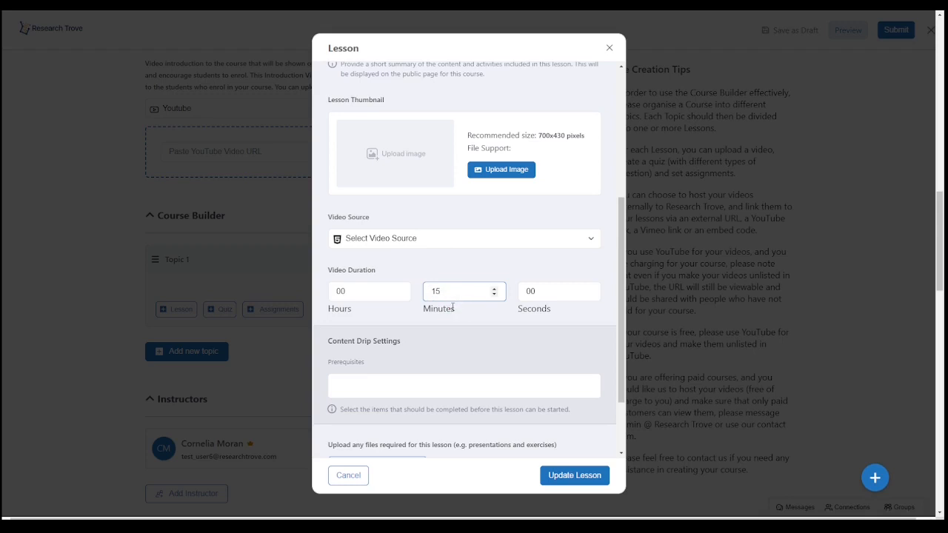
Review the lesson's prerequisites, attachments and course preview options, leave them unset, and save the lesson
scroll(453, 310, "up", 3)
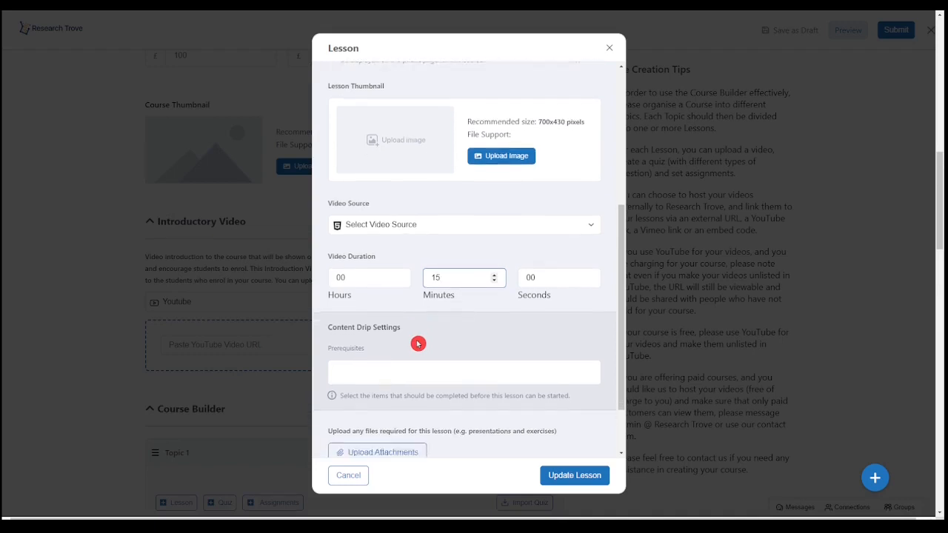
scroll(418, 344, "down", 2)
scroll(443, 354, "down", 2)
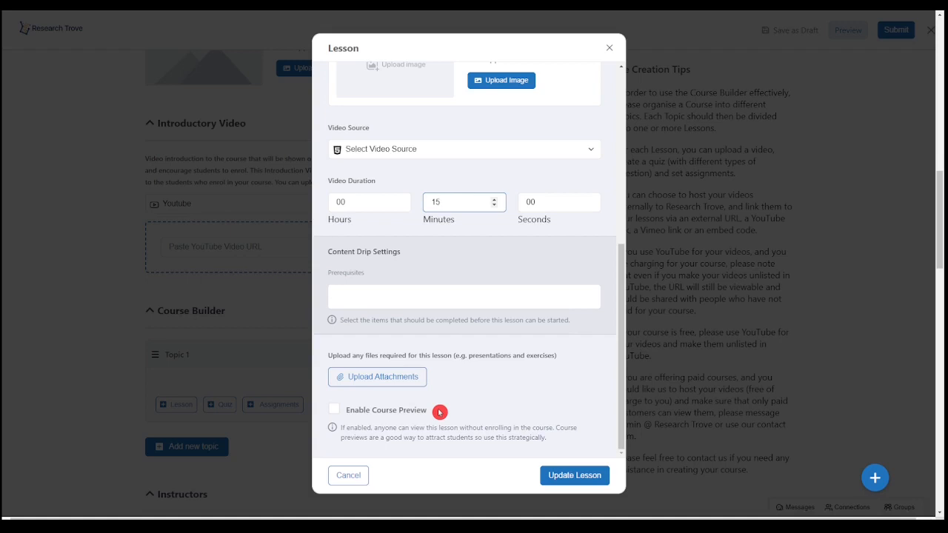
left_click(568, 478)
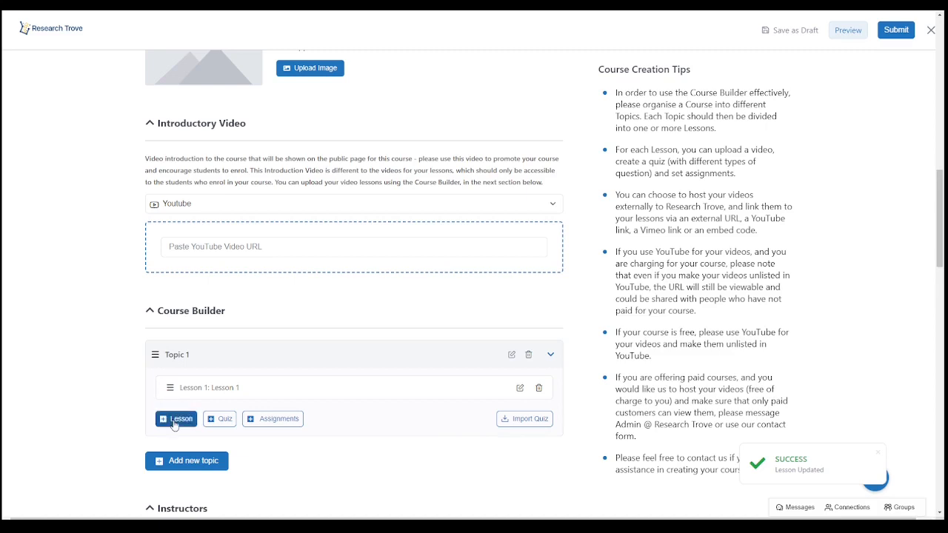
Add a quiz to Topic 1 titled "Quiz for lesson 1" with an empty summary, and proceed to its questions
left_click(159, 388)
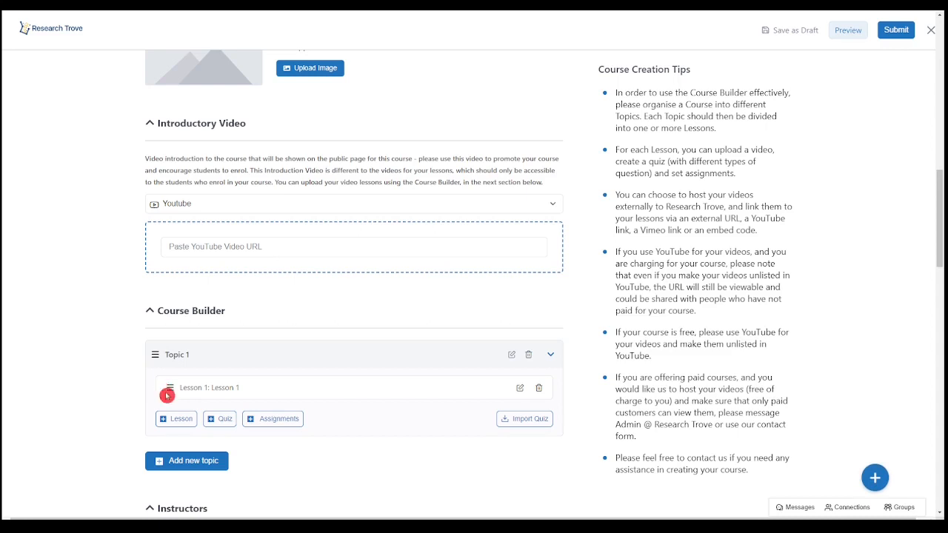
left_click(219, 428)
left_click(383, 229)
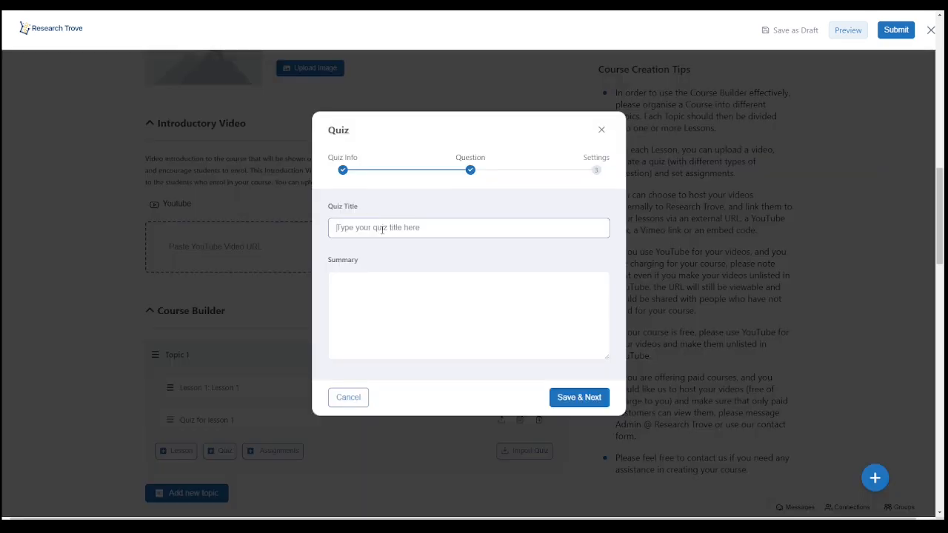
type("Quiz for lesson 1")
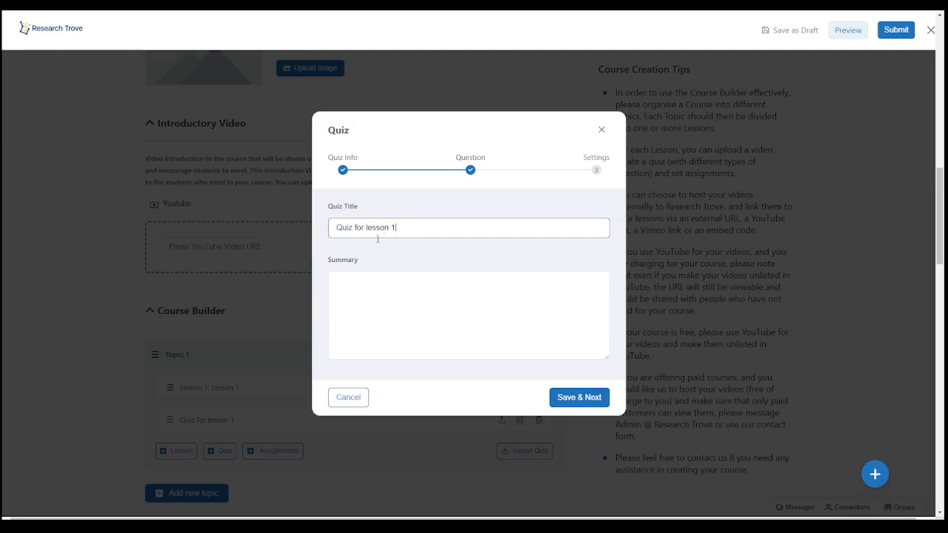
left_click(590, 399)
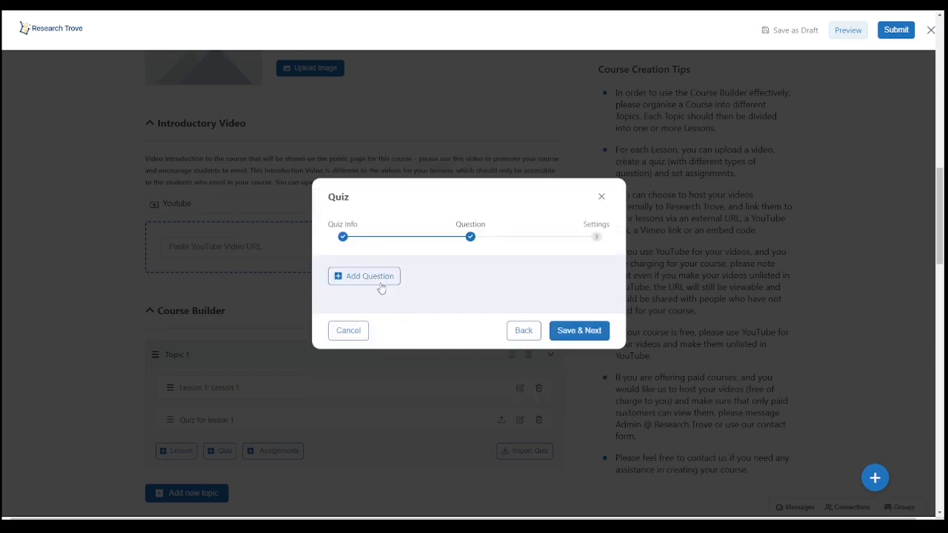
Add a True/False question to the quiz, keeping the default question title, 1.00 point and True as the correct answer
left_click(380, 286)
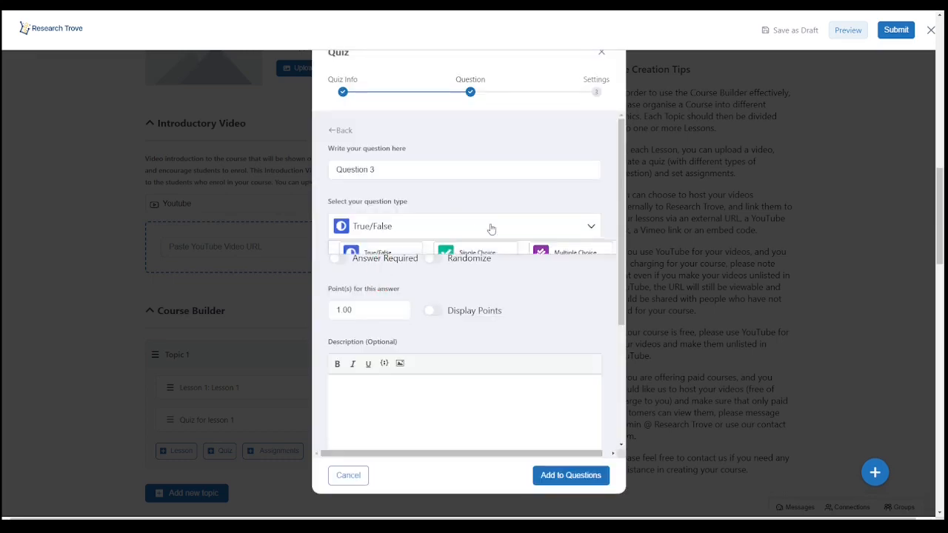
left_click(490, 227)
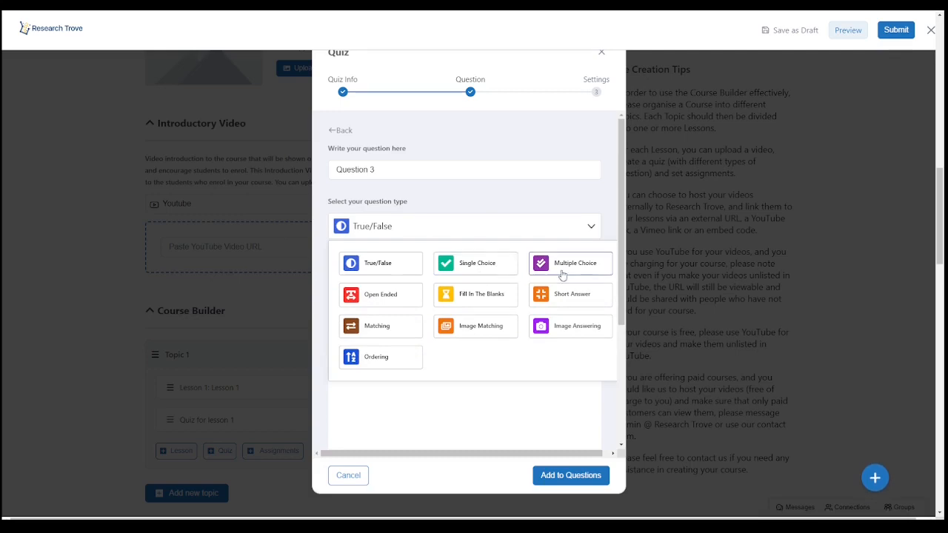
left_click(395, 275)
scroll(429, 272, "down", 2)
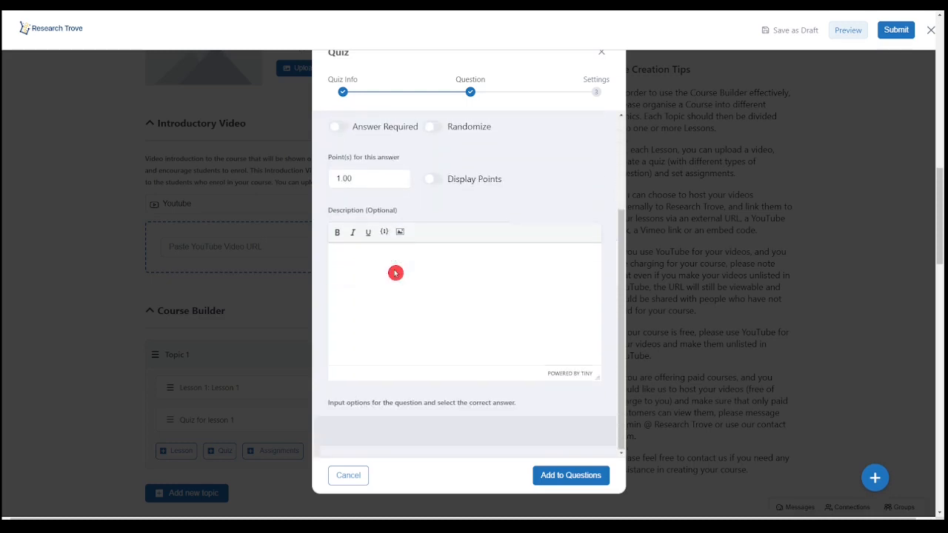
scroll(474, 270, "up", 2)
scroll(479, 271, "down", 3)
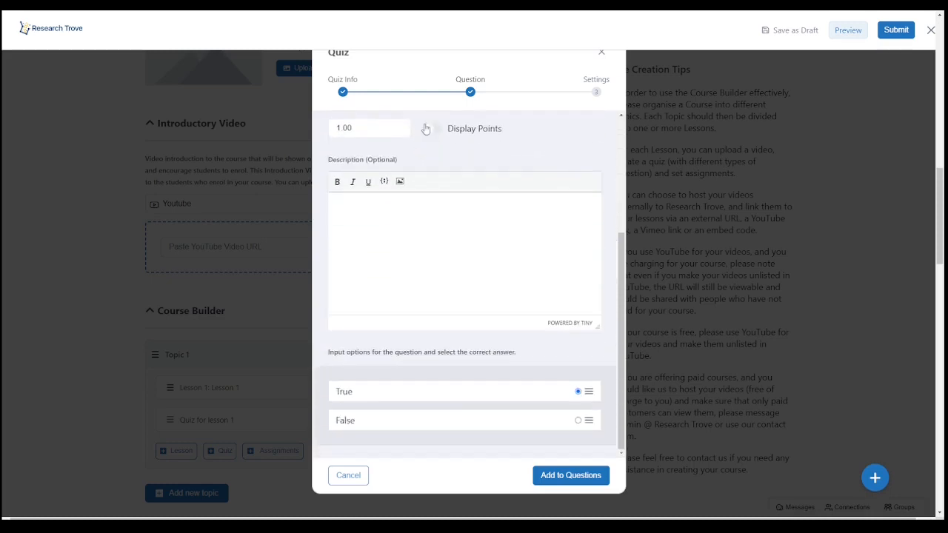
scroll(494, 326, "down", 2)
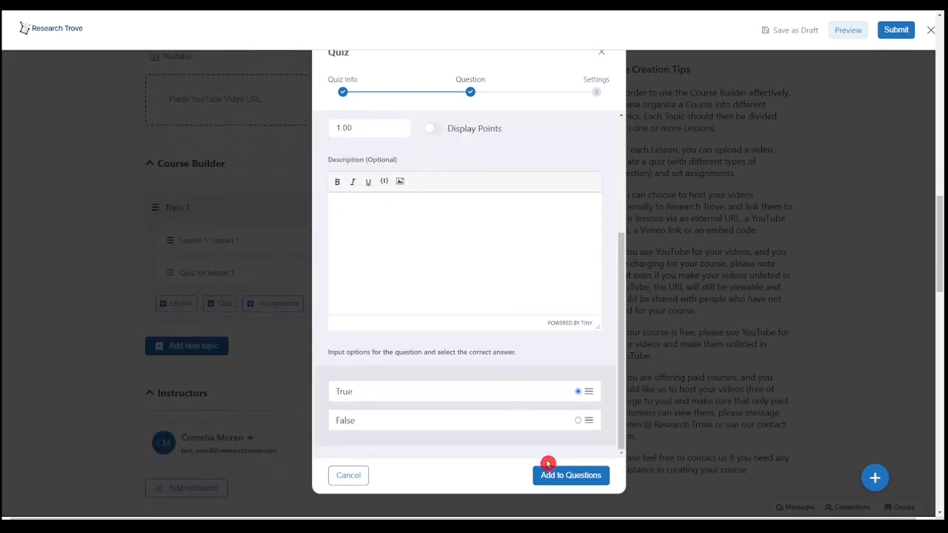
left_click(580, 483)
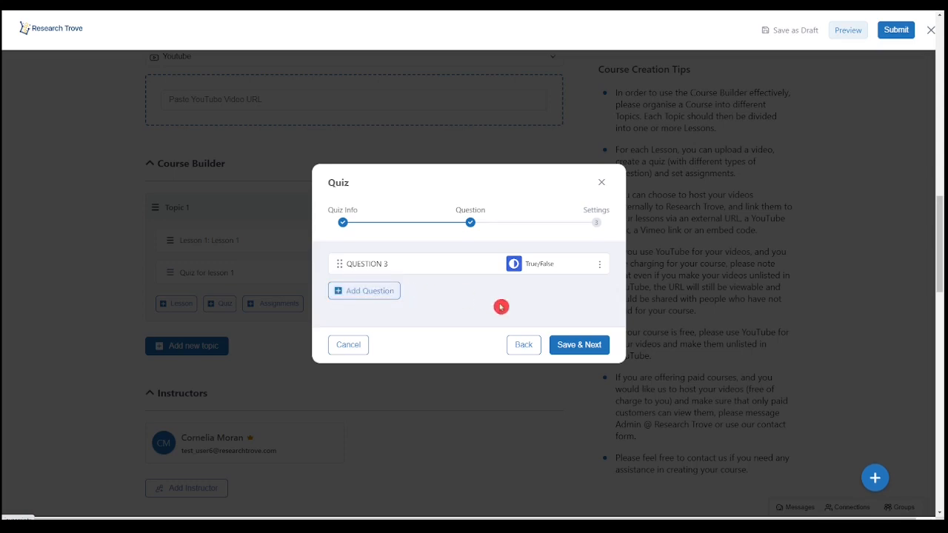
Review the quiz's time limit, feedback mode, passing grade and prerequisites, and save the quiz with its default settings
left_click(576, 349)
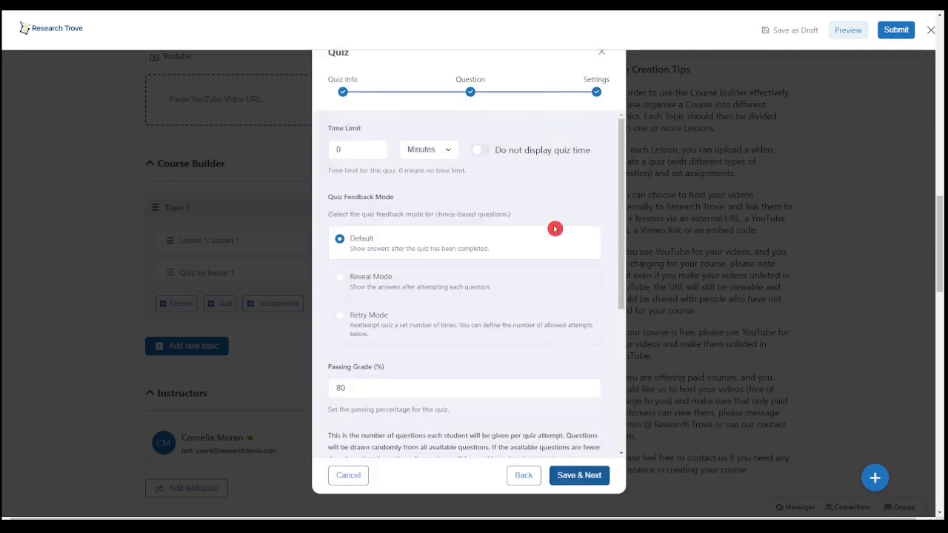
scroll(562, 377, "down", 1)
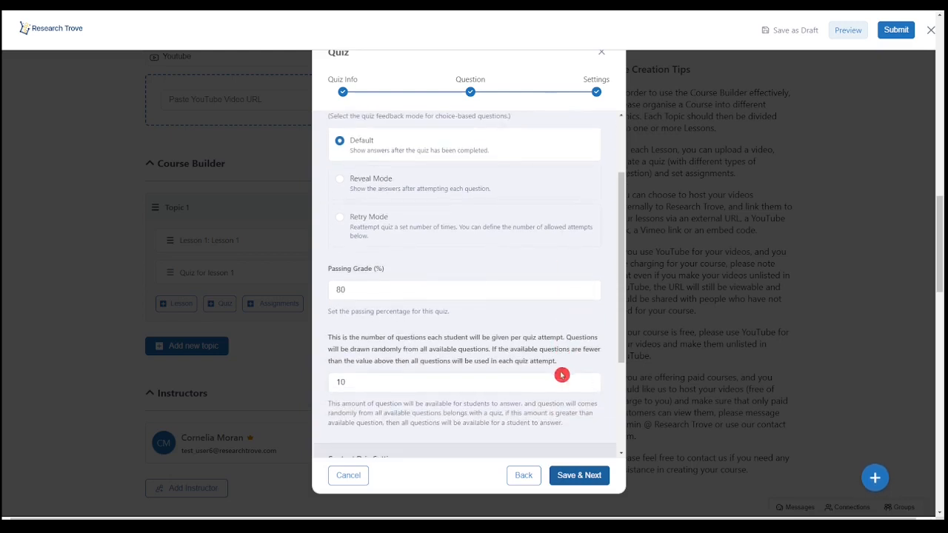
scroll(560, 373, "up", 1)
scroll(560, 372, "down", 3)
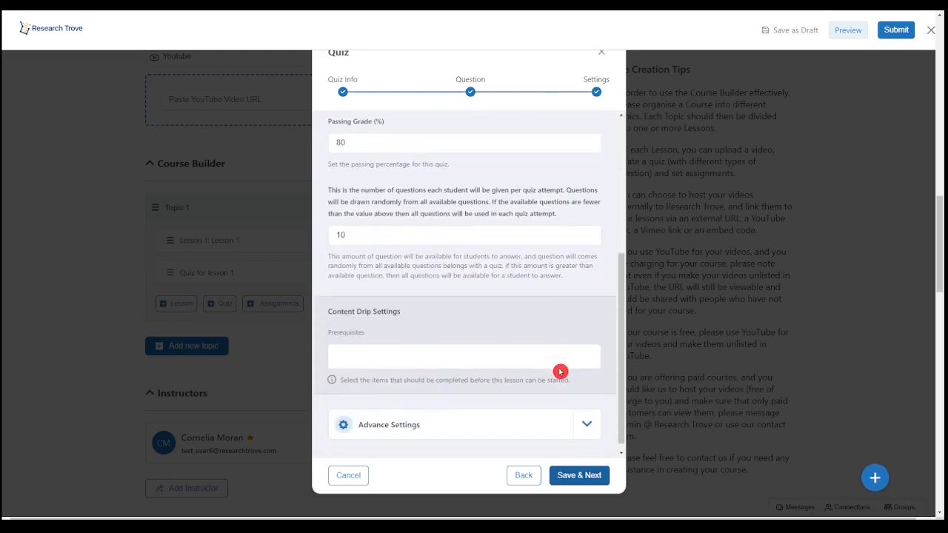
left_click(592, 482)
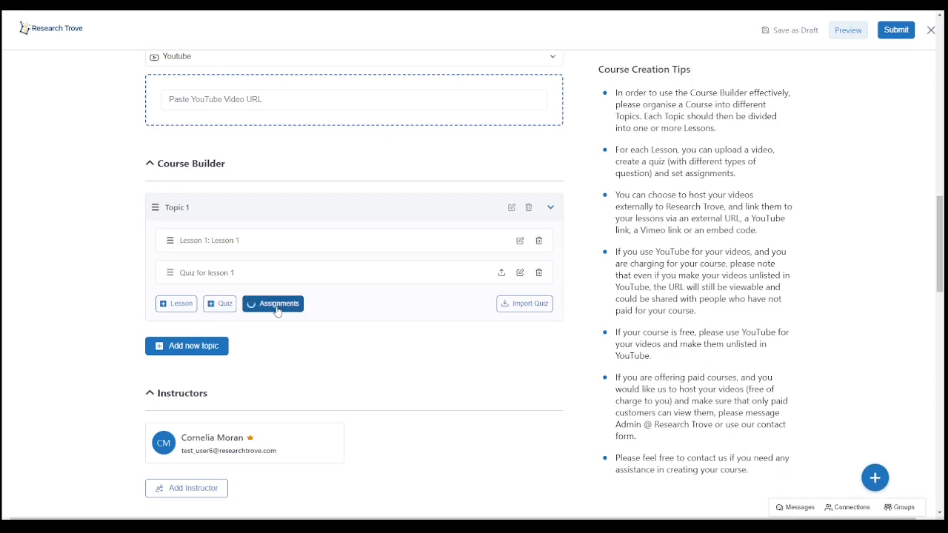
Add an assignment to Topic 1, keeping the title "Assignments", an empty summary and the default time limit, marks and upload limits
left_click(276, 310)
left_click(423, 100)
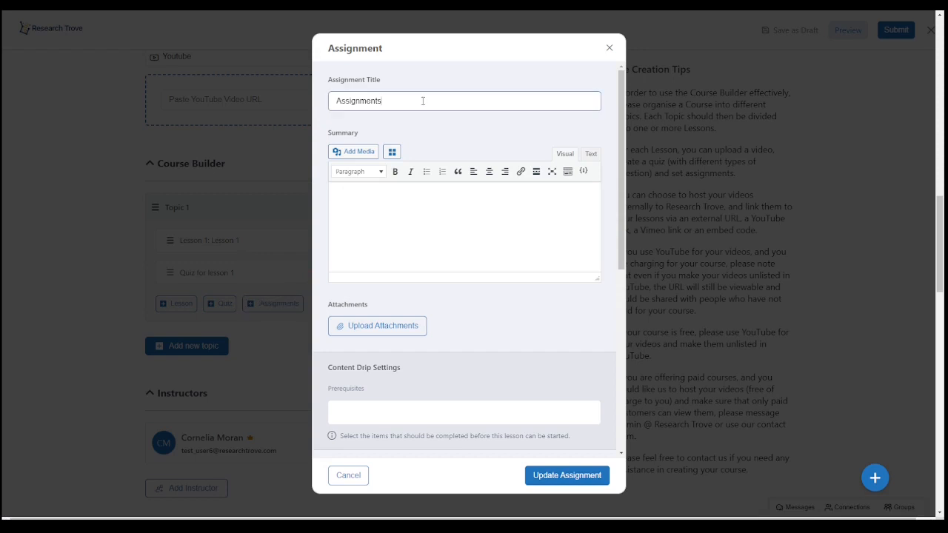
left_click(413, 214)
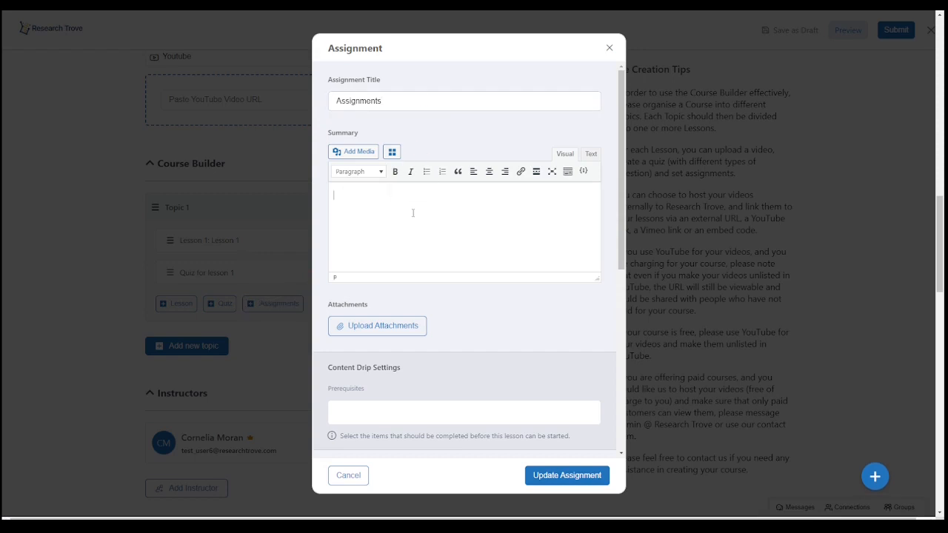
scroll(426, 237, "down", 1)
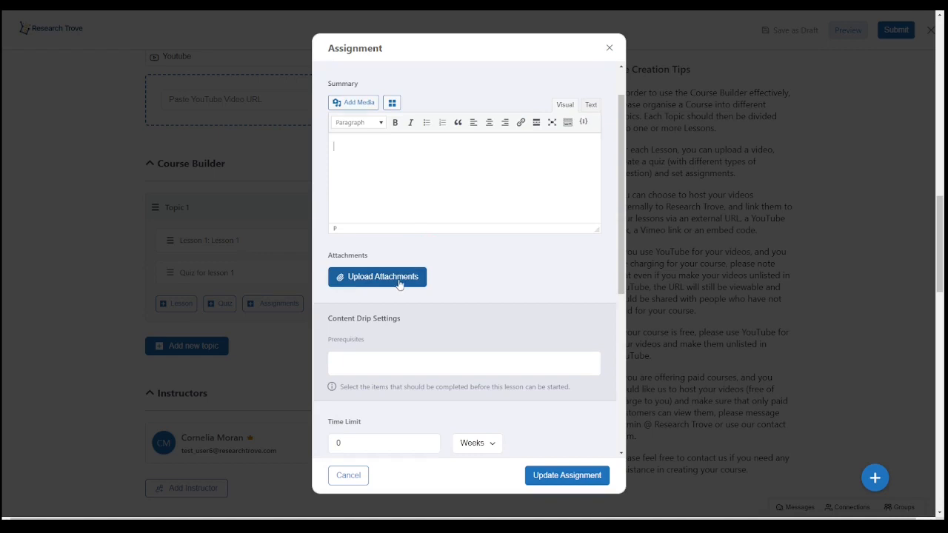
scroll(400, 281, "down", 1)
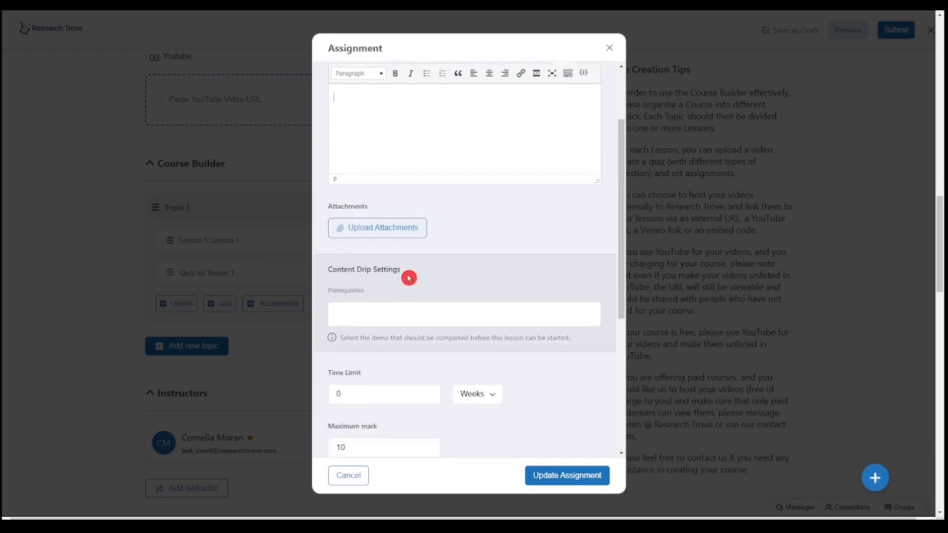
scroll(409, 277, "down", 2)
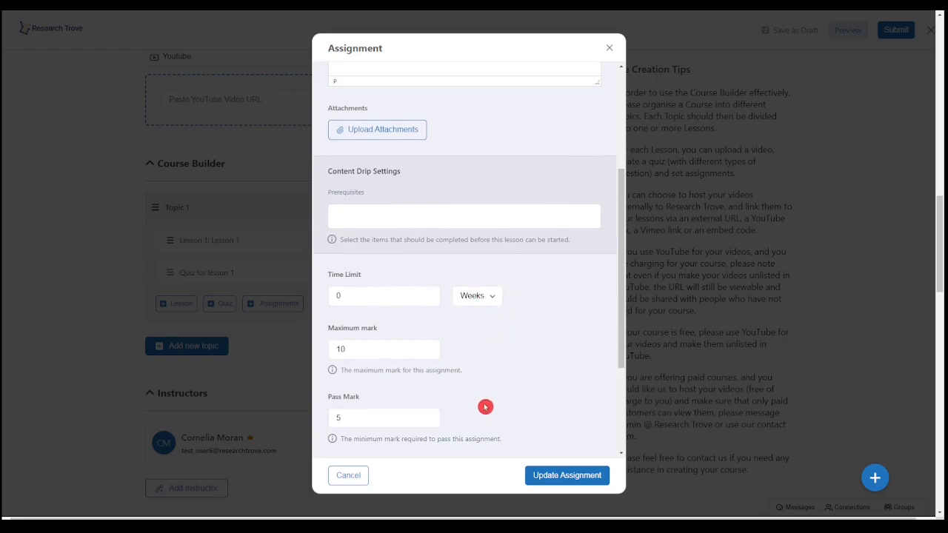
scroll(485, 420, "down", 3)
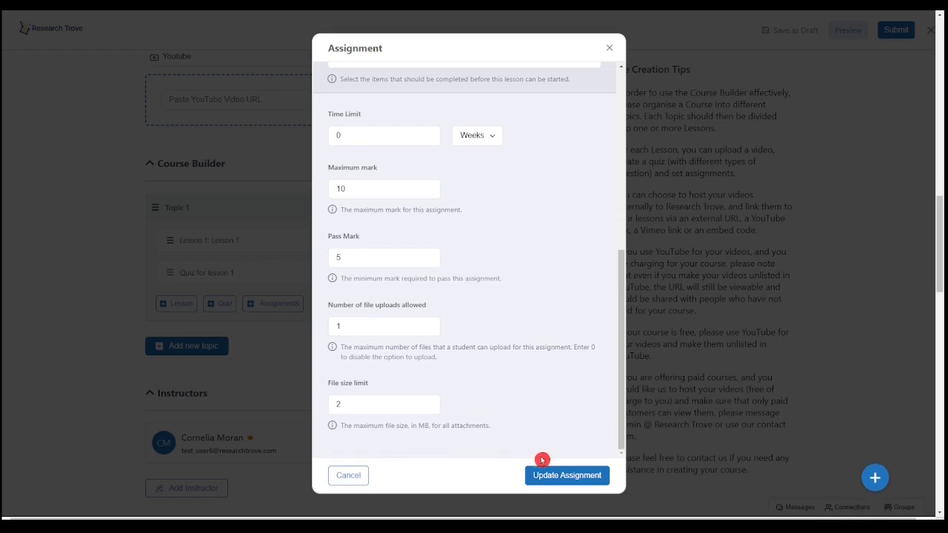
left_click(569, 483)
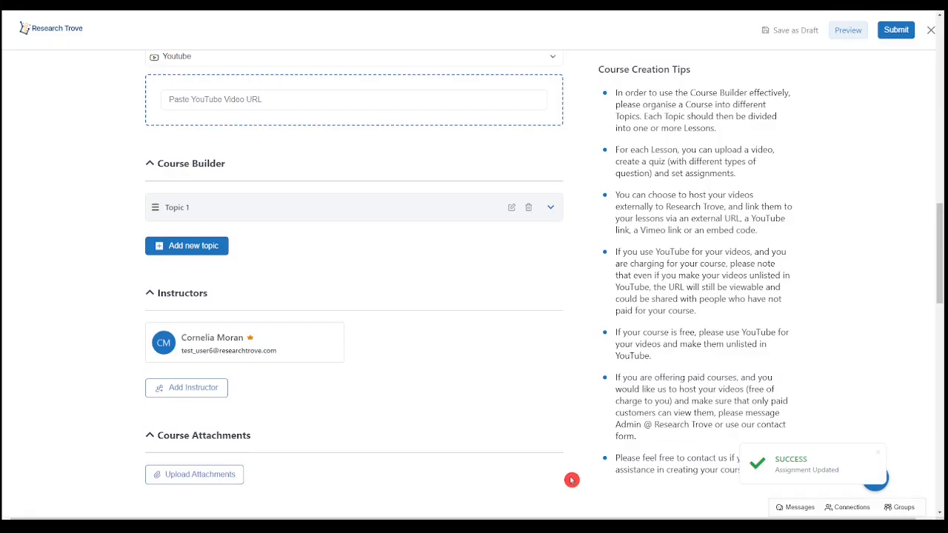
Expand Topic 1 in the course builder to show its contents
scroll(239, 236, "up", 2)
scroll(239, 241, "down", 2)
scroll(242, 250, "up", 1)
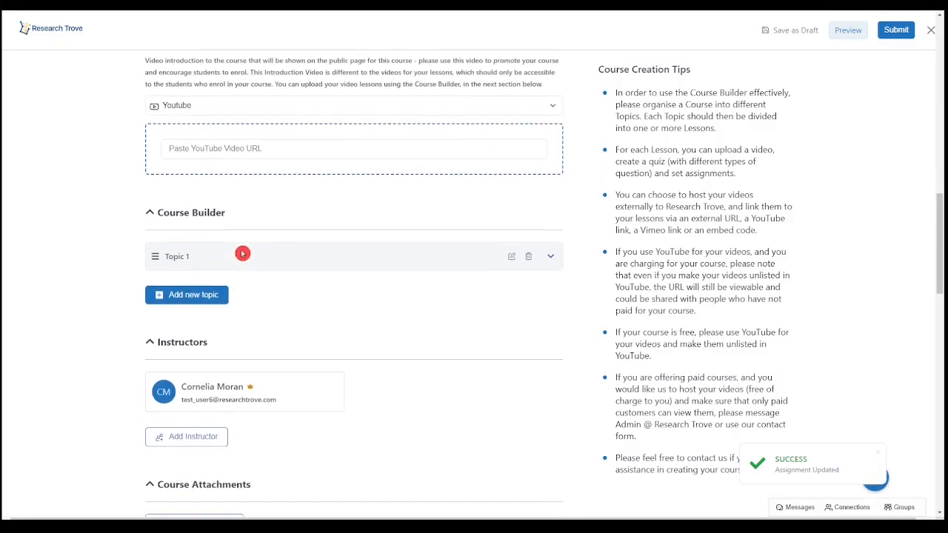
left_click(550, 256)
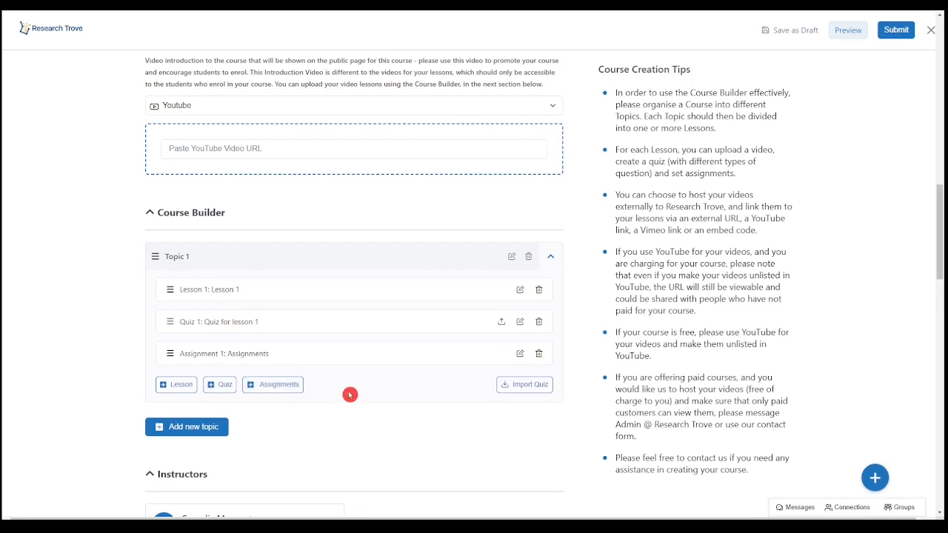
Draft a Topic 1 lesson named "New Lesson - live session" with the content "Joining instructions", and close it without saving
left_click(251, 391)
left_click(176, 392)
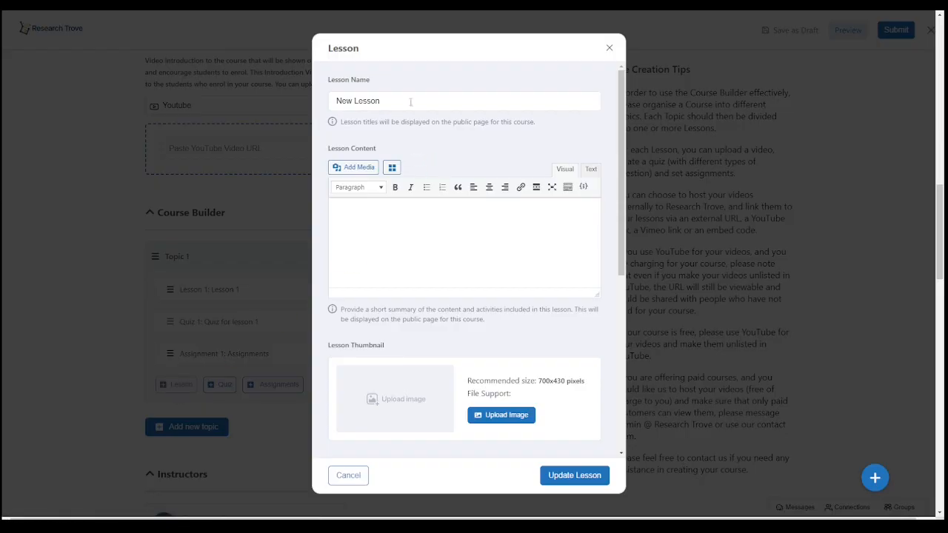
left_click(414, 94)
type("- liv")
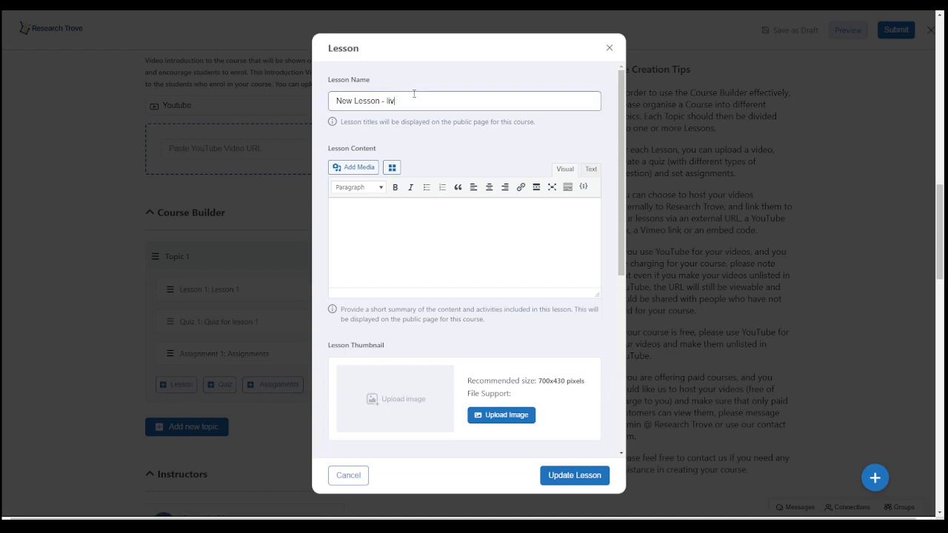
type("e session")
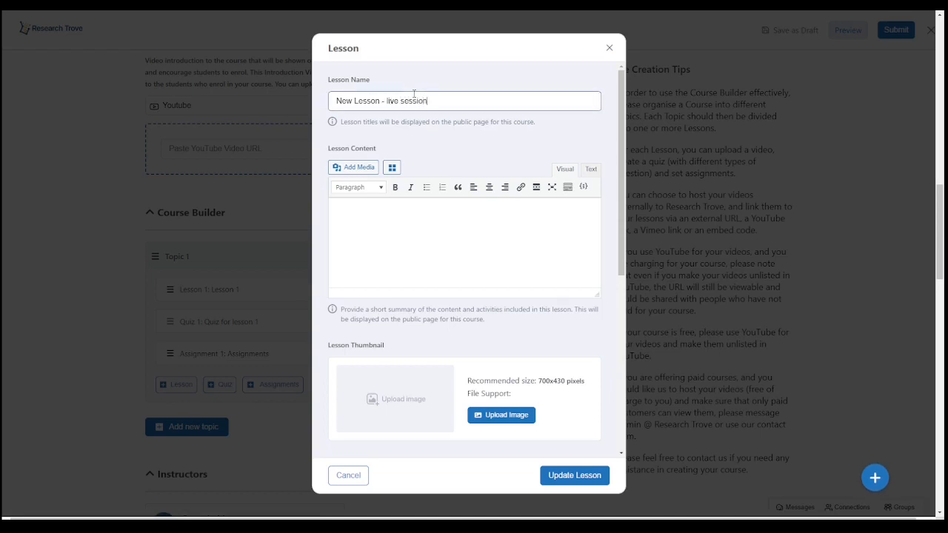
key("Tab")
left_click(408, 232)
type("Joining instructions")
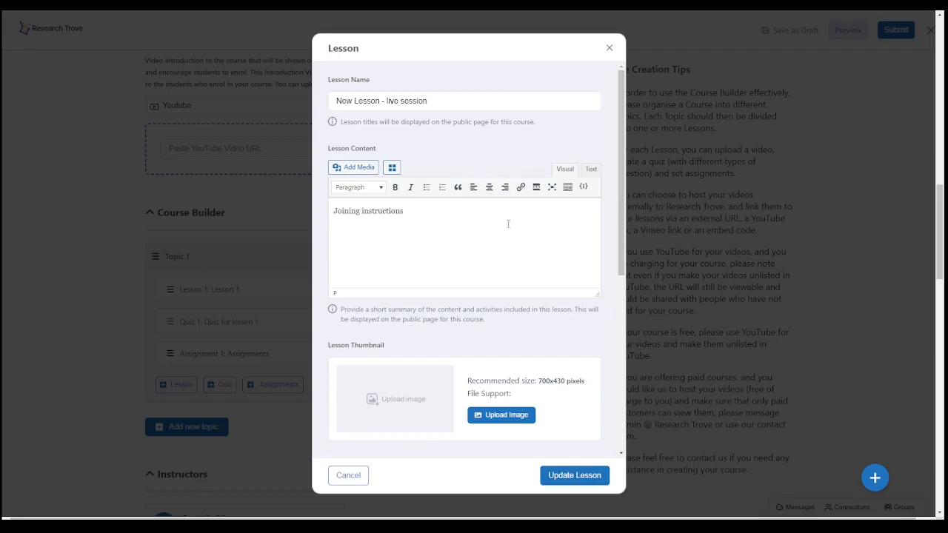
left_click(610, 49)
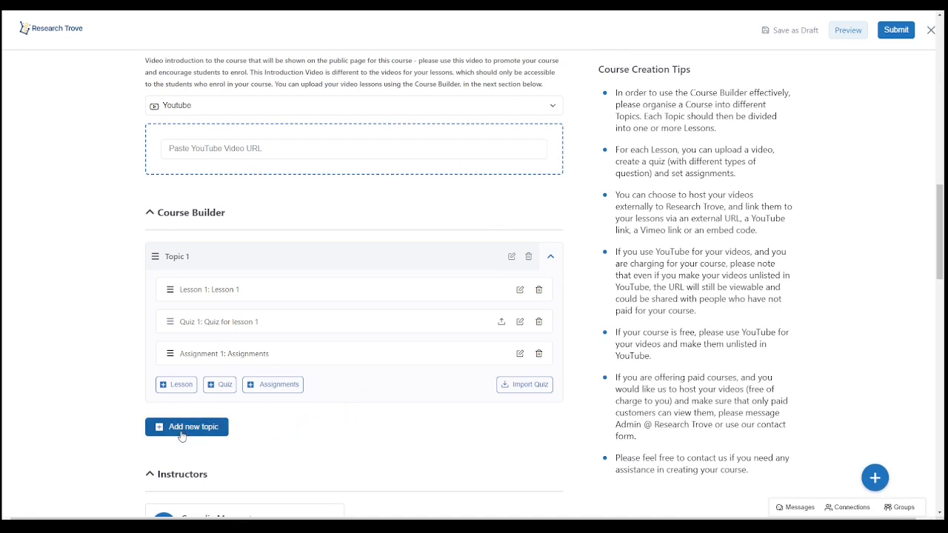
View the instructor search for the course and cancel it without adding anyone
scroll(181, 435, "down", 2)
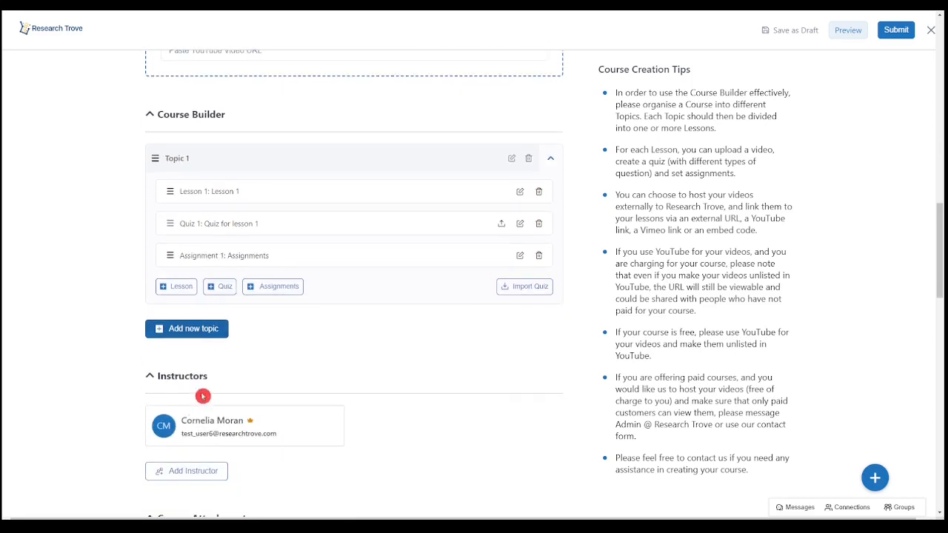
scroll(189, 416, "down", 2)
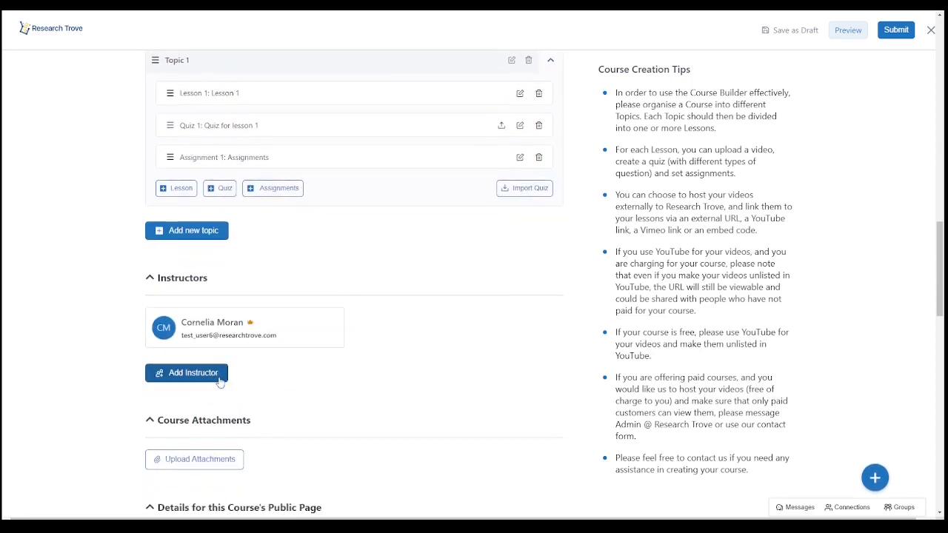
scroll(226, 382, "down", 1)
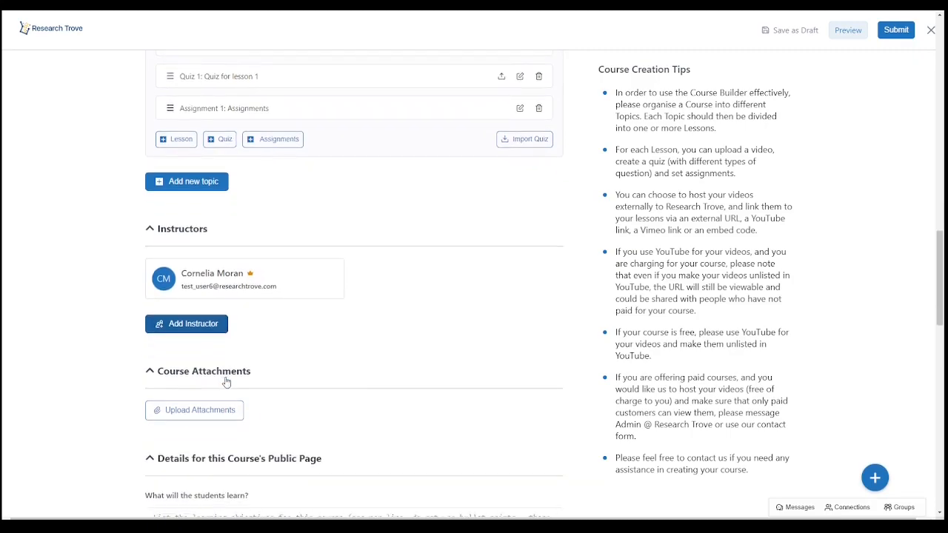
left_click(212, 324)
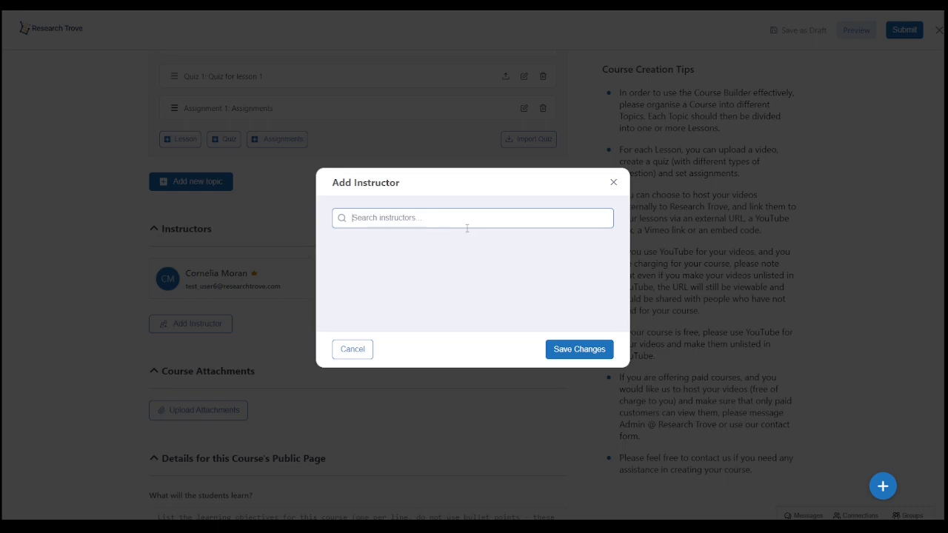
left_click(361, 353)
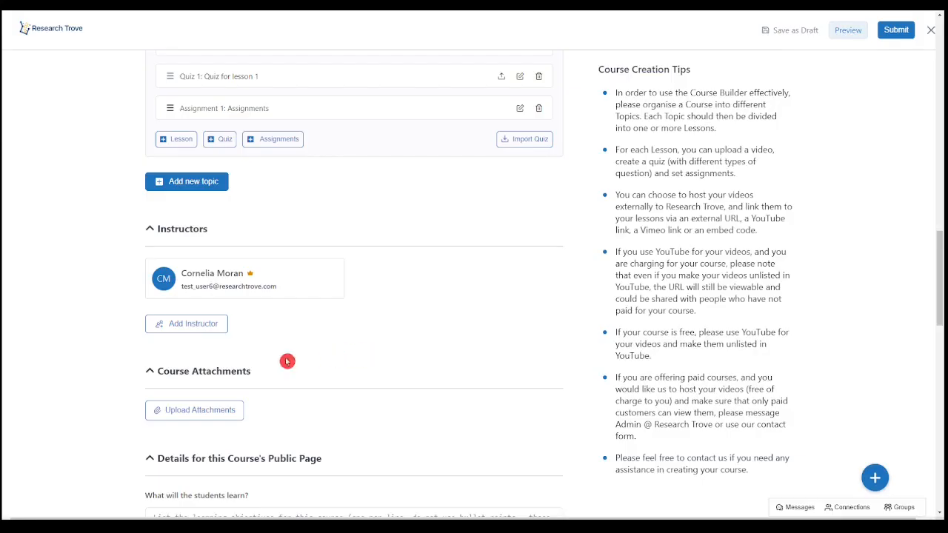
left_click(239, 327)
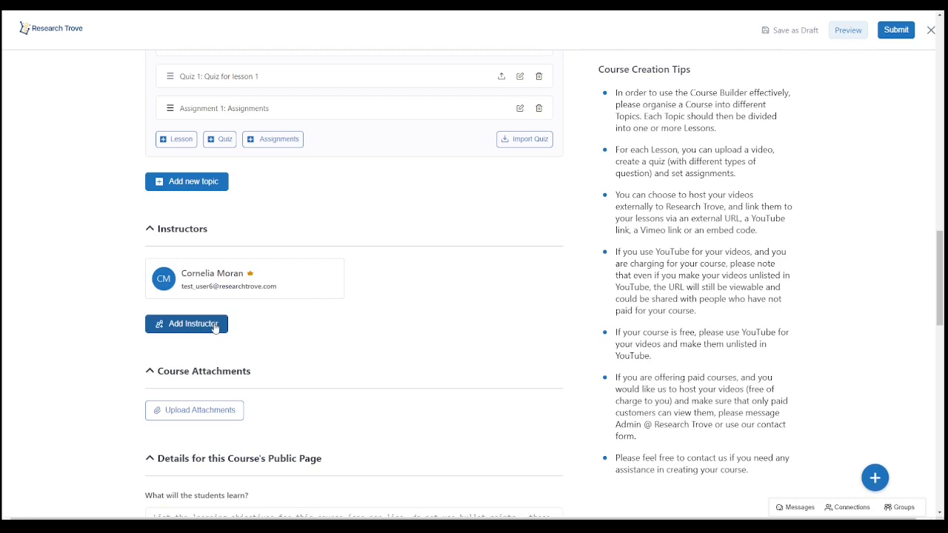
Examine the course attachments section and the public page fields for learning objectives, audience, duration, materials, requirements and tags
scroll(213, 327, "down", 2)
left_click(217, 324)
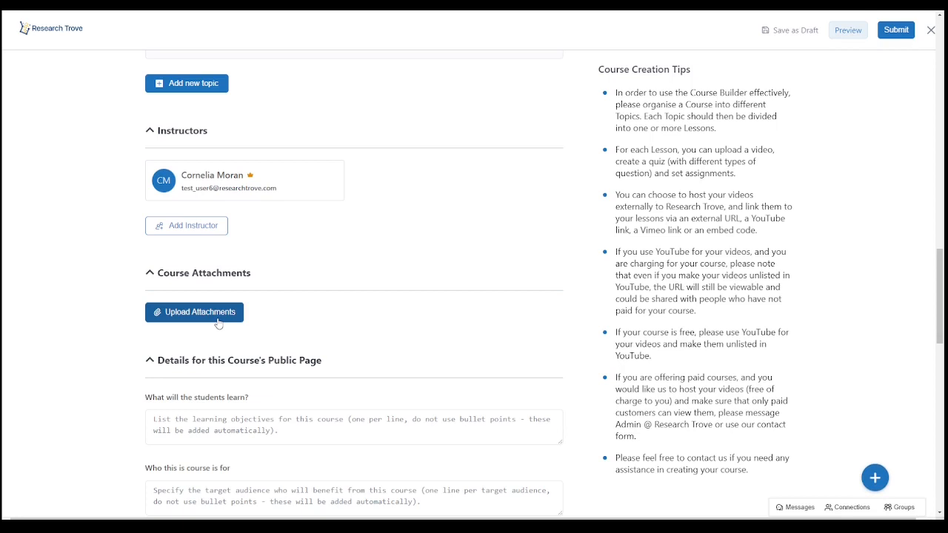
scroll(219, 324, "down", 1)
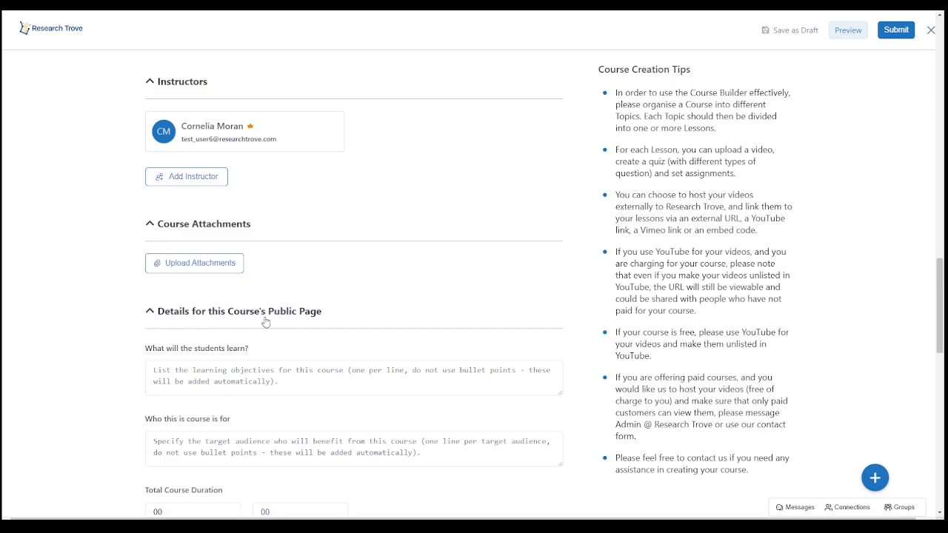
scroll(326, 321, "down", 1)
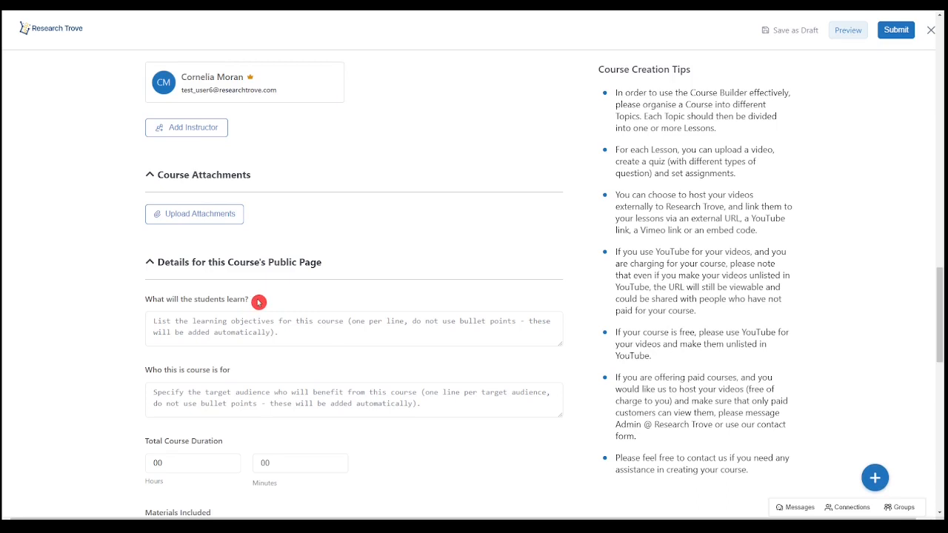
scroll(249, 372, "down", 1)
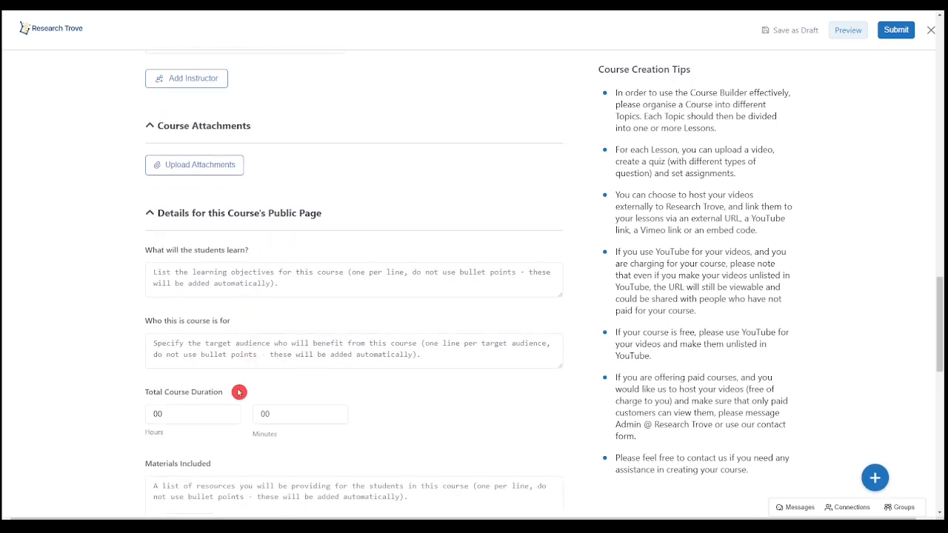
scroll(236, 382, "down", 2)
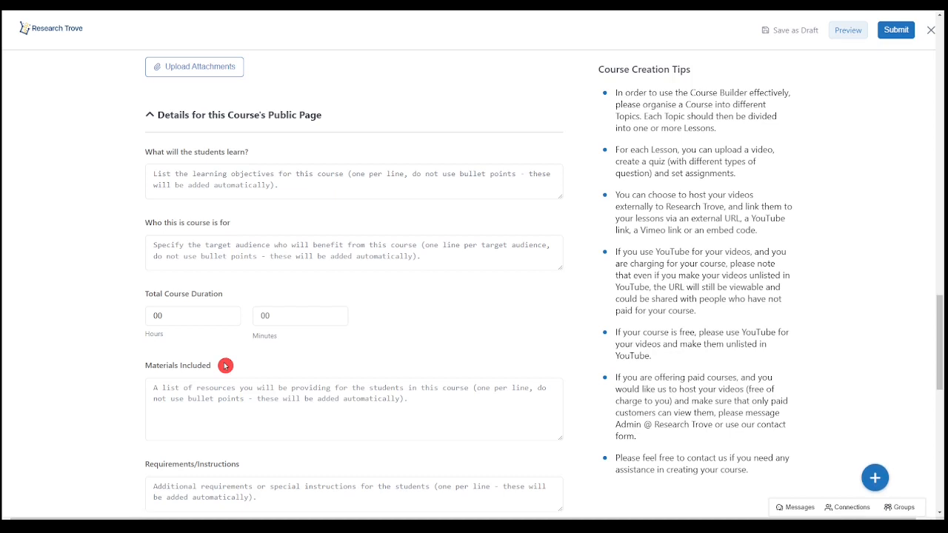
scroll(226, 366, "down", 1)
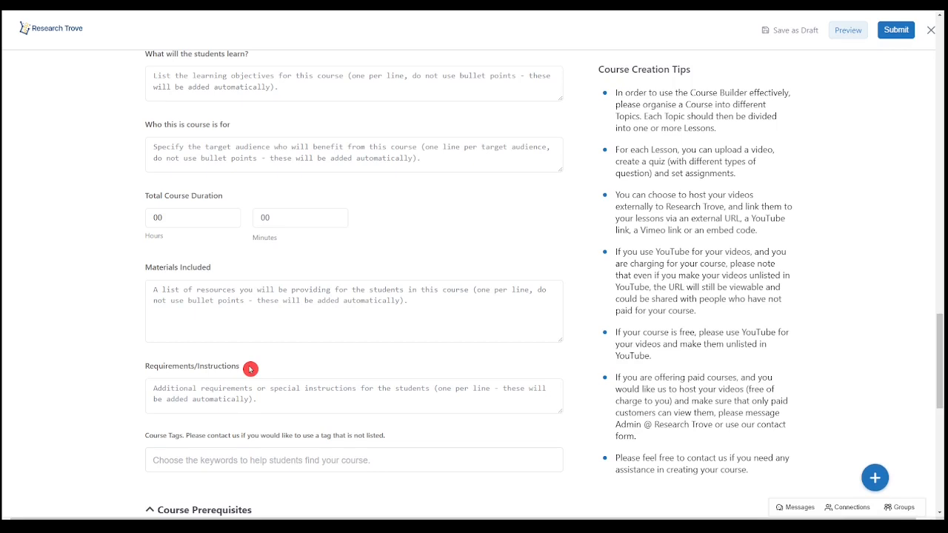
scroll(249, 368, "down", 2)
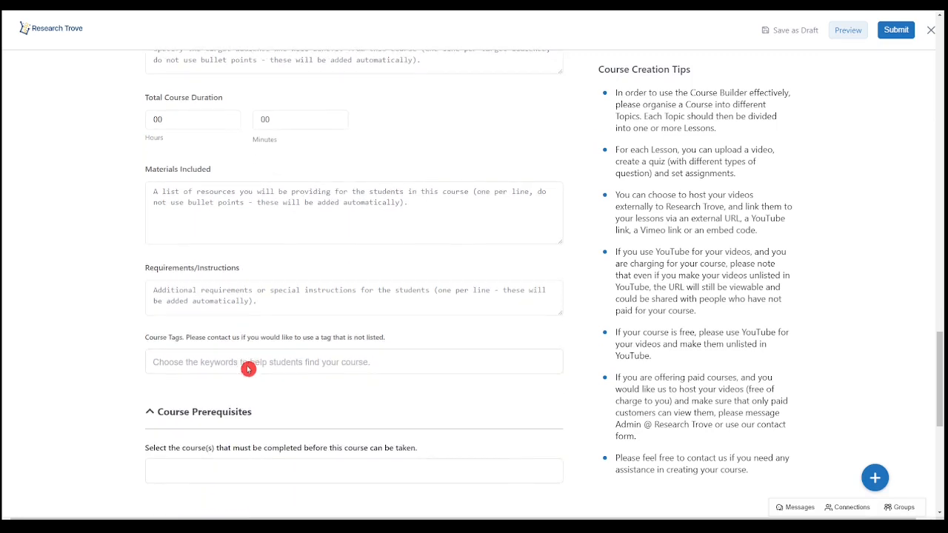
Look through the available course tags and prerequisite courses without selecting any
left_click(177, 356)
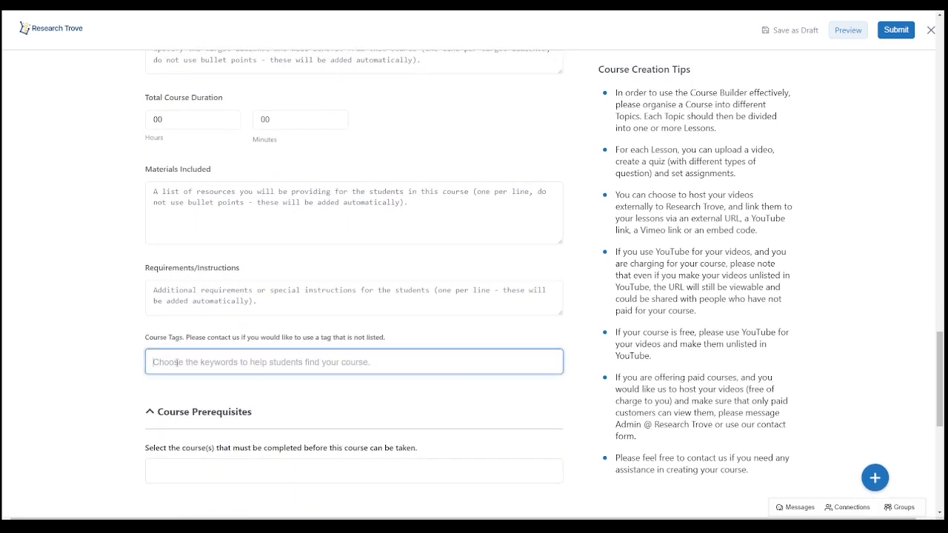
scroll(252, 436, "down", 2)
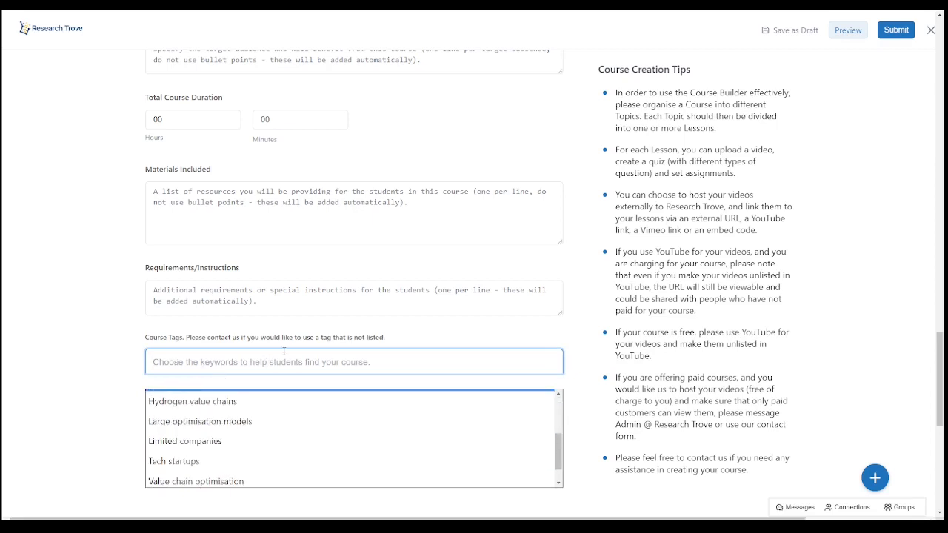
left_click(395, 336)
scroll(400, 337, "down", 1)
scroll(398, 338, "down", 1)
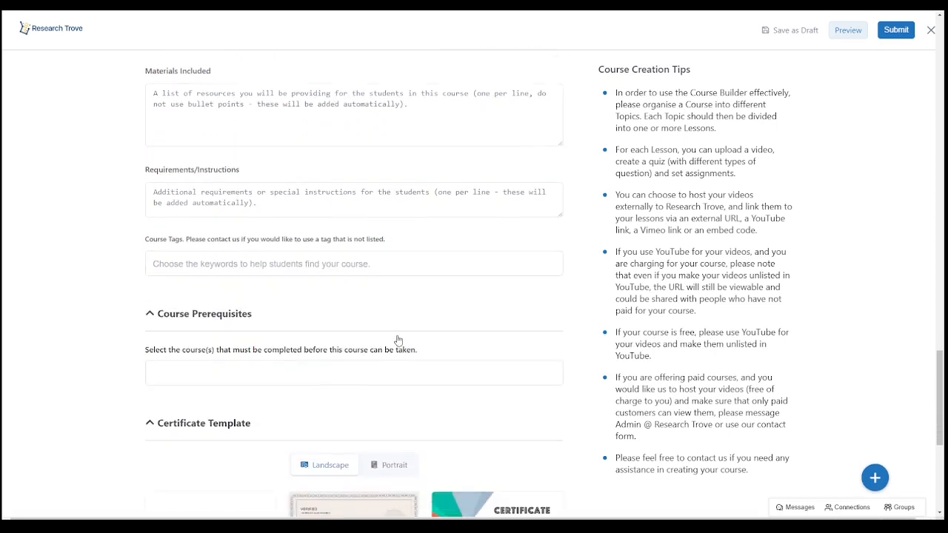
scroll(261, 321, "down", 1)
left_click(254, 321)
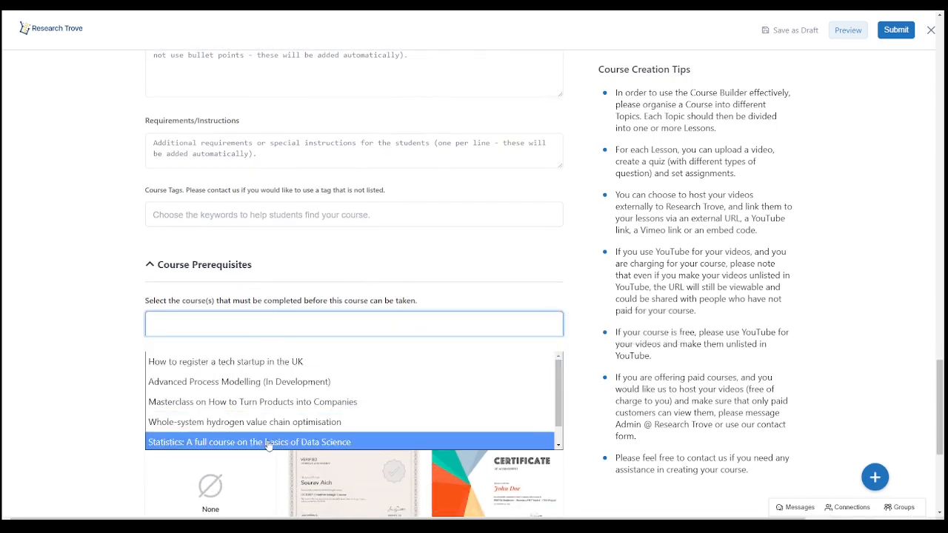
left_click(428, 300)
Choose the landscape certificate template with the ornate border and "Verified" heading for the course
scroll(428, 304, "down", 1)
scroll(428, 307, "down", 1)
scroll(428, 307, "down", 1)
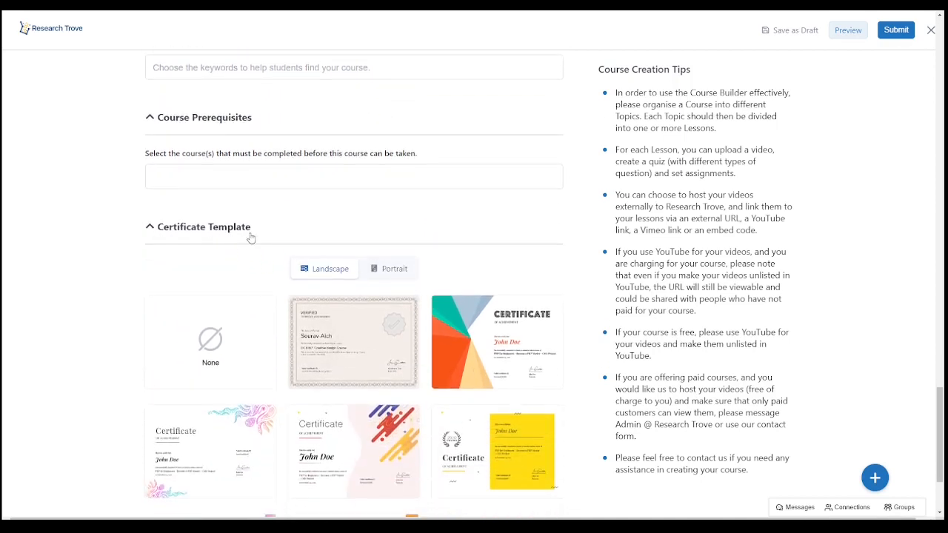
scroll(250, 237, "down", 1)
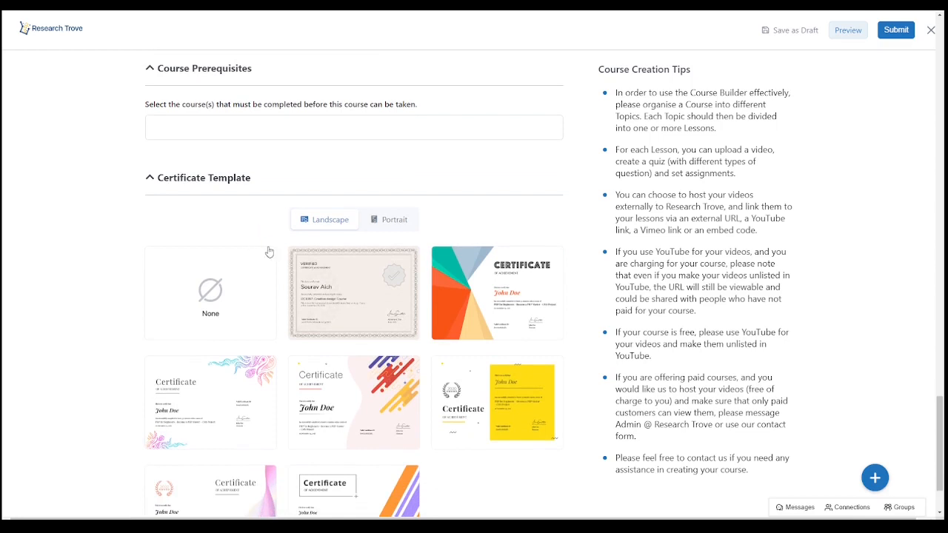
scroll(267, 250, "down", 1)
mouse_move(302, 268)
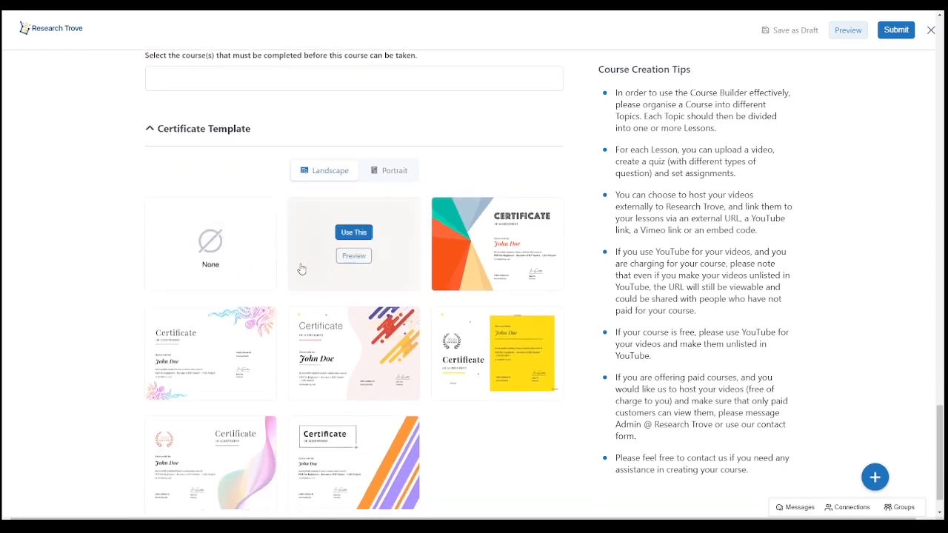
left_click(302, 269)
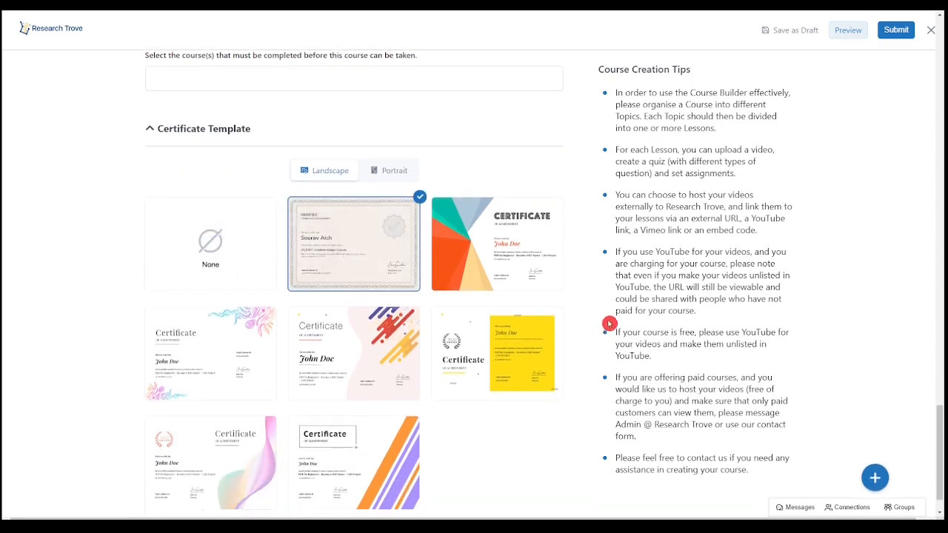